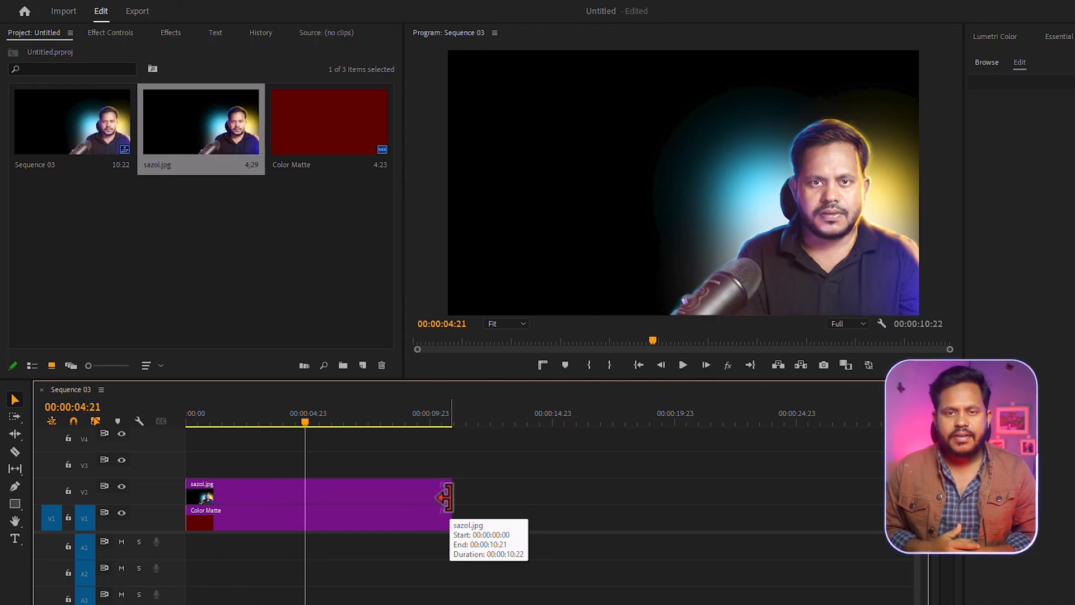
# Step: Find the Transform video effect and apply it to the portrait photo clip on V2
pyautogui.click(170, 32)
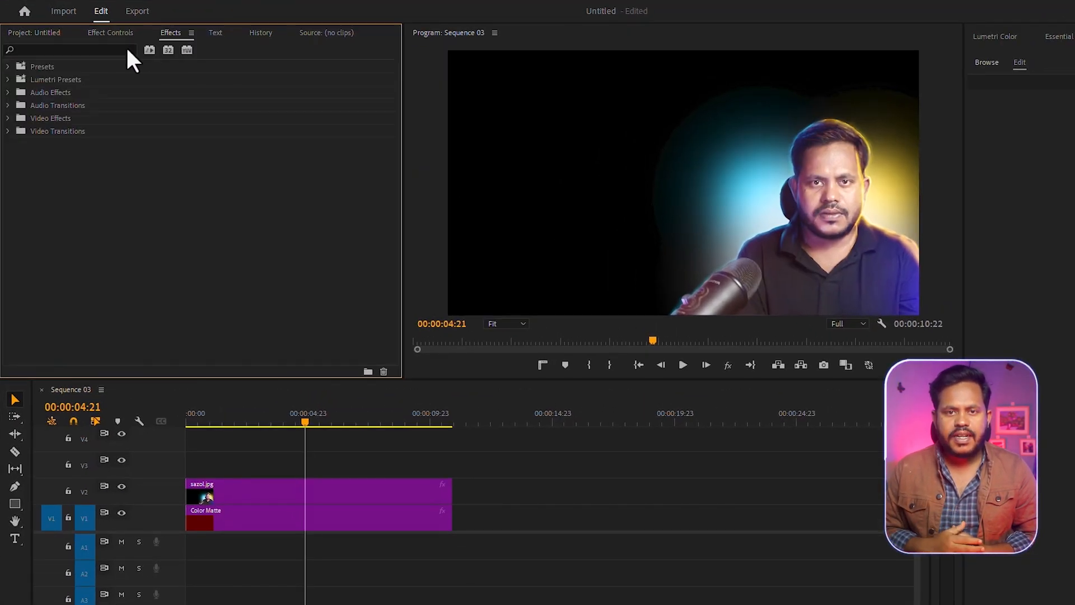
pyautogui.click(74, 49)
pyautogui.write('tran')
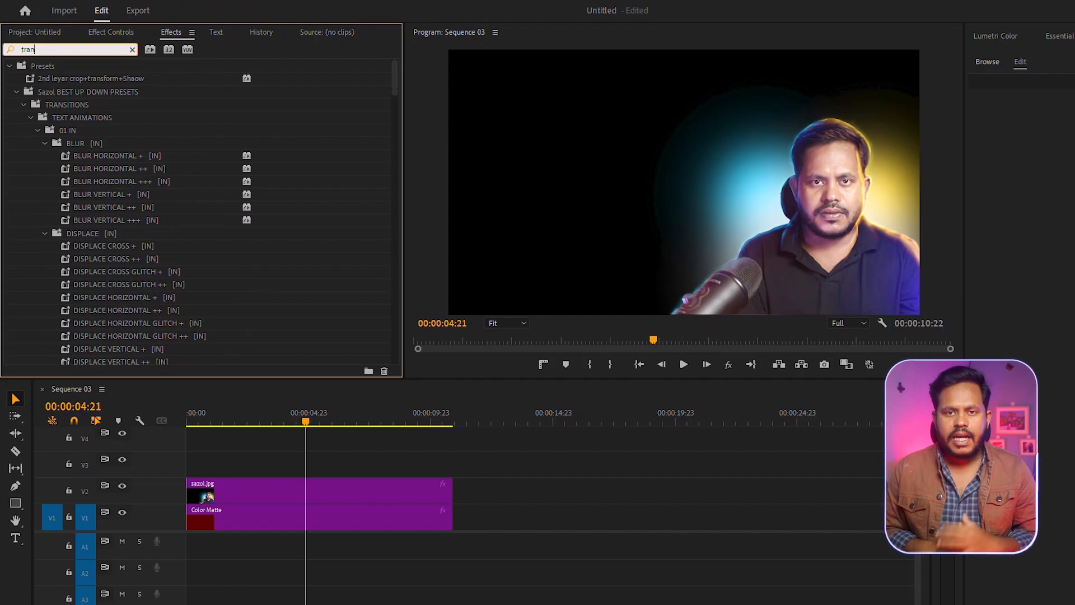
pyautogui.write('sf')
pyautogui.click(70, 156)
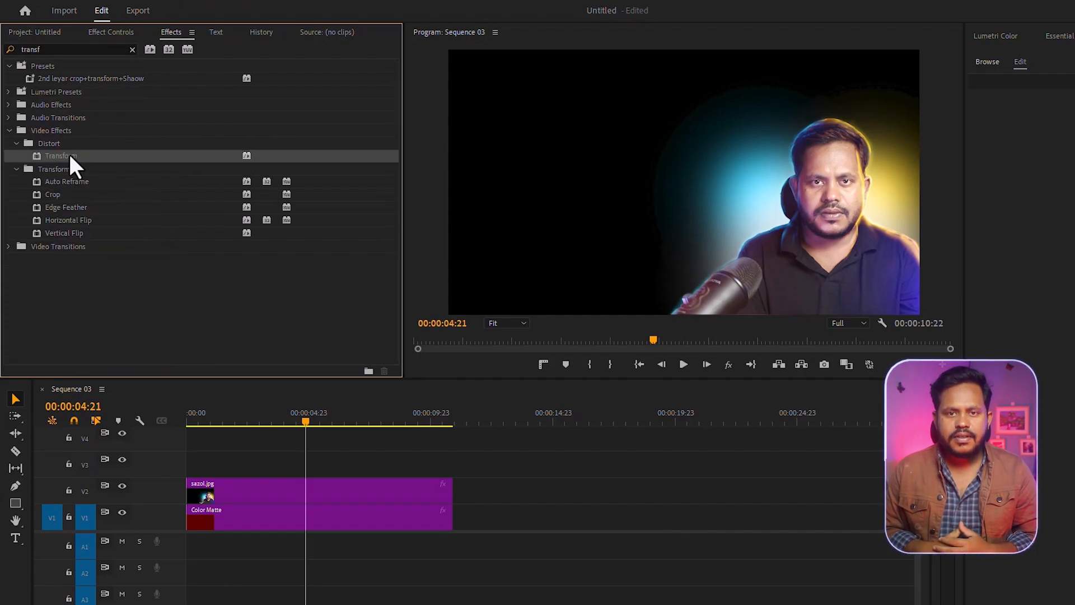
pyautogui.moveTo(383, 399); pyautogui.dragTo(372, 492)
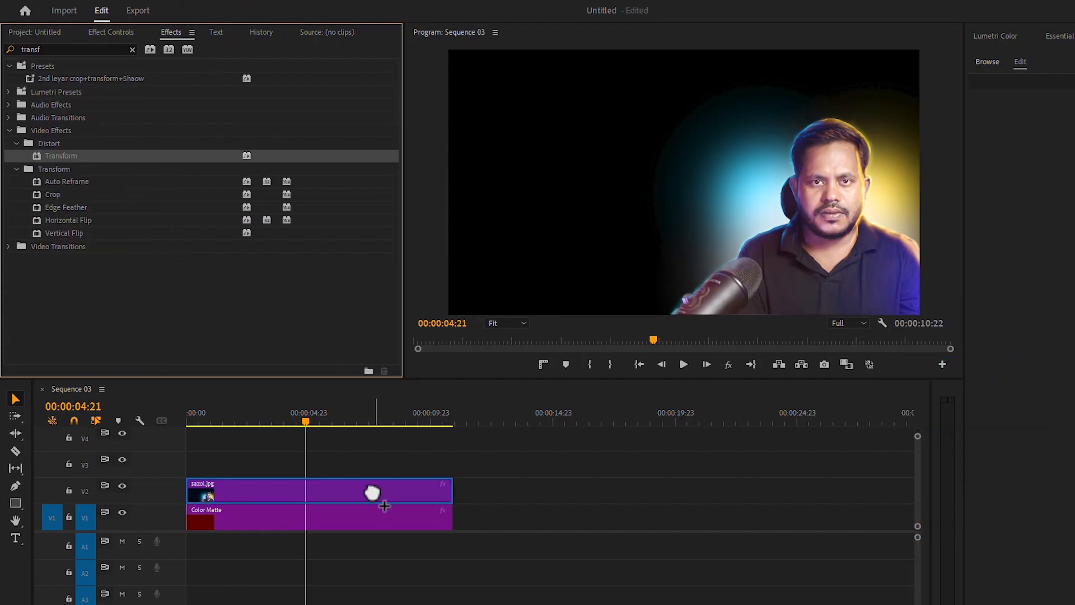
pyautogui.moveTo(372, 493); pyautogui.dragTo(372, 492)
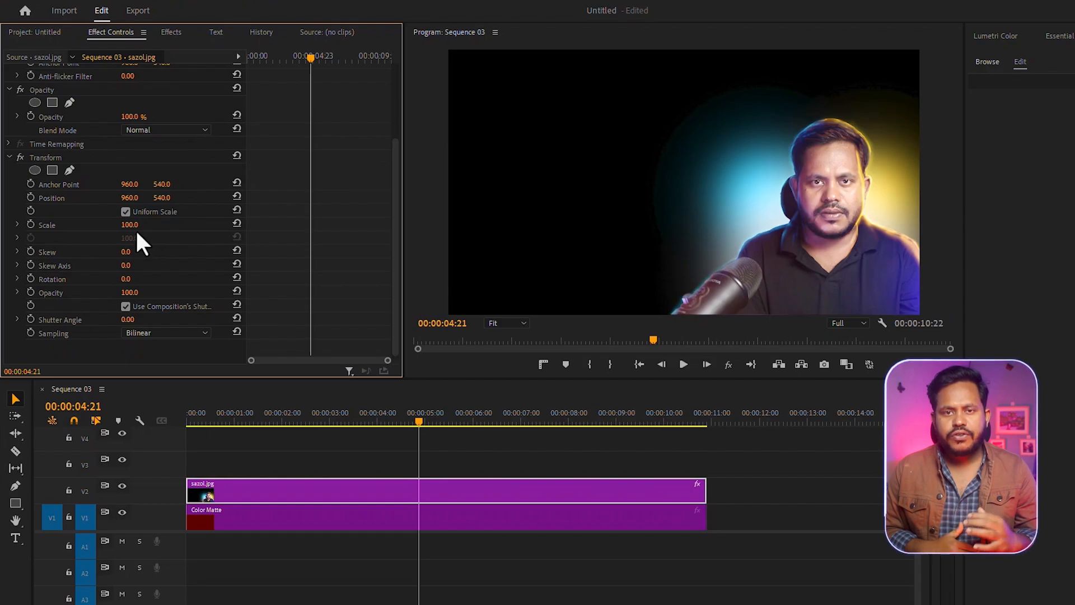
# Step: Set the Transform effect's Scale to 124 and its Anchor Point to 1439, 642 to centre the man in the frame
pyautogui.moveTo(133, 225); pyautogui.dragTo(143, 225)
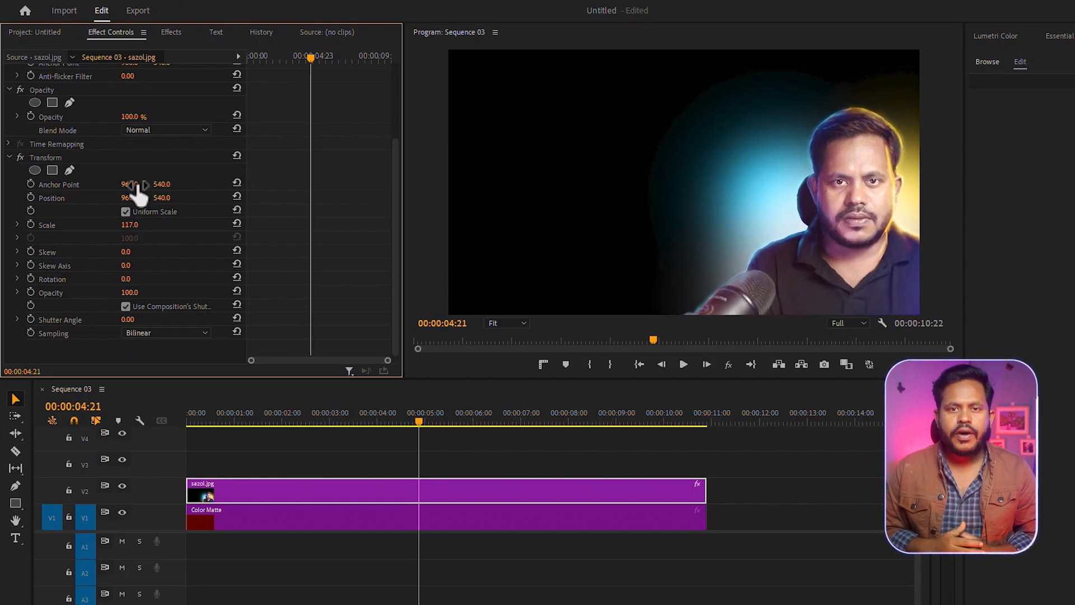
pyautogui.moveTo(138, 184); pyautogui.dragTo(406, 183)
pyautogui.moveTo(162, 185); pyautogui.dragTo(211, 185)
pyautogui.moveTo(135, 225); pyautogui.dragTo(138, 225)
pyautogui.moveTo(165, 184)
pyautogui.mouseDown()
pyautogui.moveTo(187, 185)
pyautogui.moveTo(173, 185)
pyautogui.mouseUp()
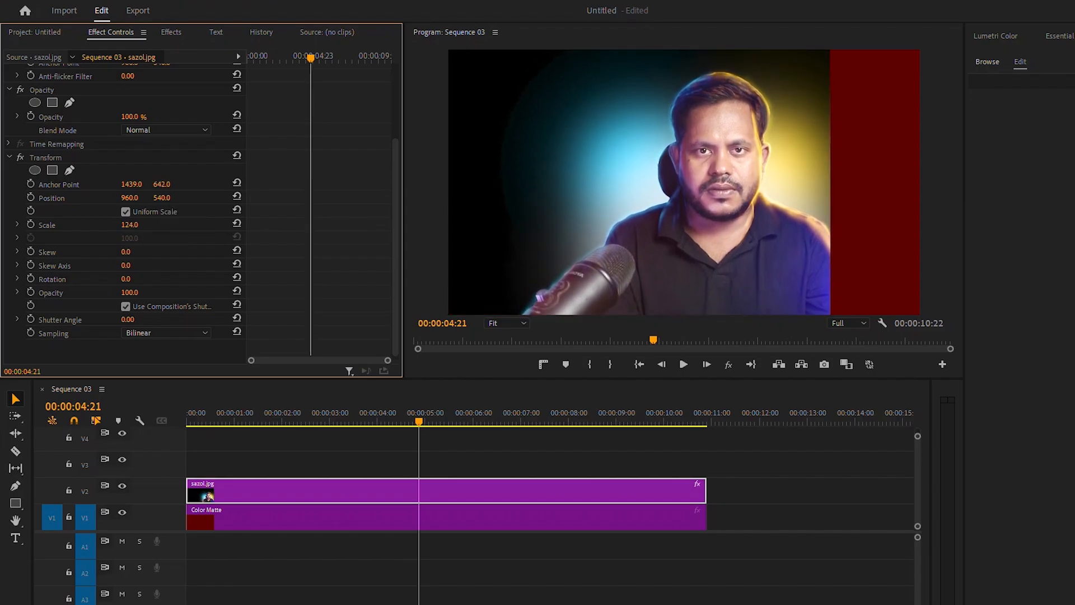
# Step: Find the Crop video effect, apply it to the portrait photo clip on V2 and show the clip's effect settings
pyautogui.click(171, 32)
pyautogui.moveTo(118, 49); pyautogui.dragTo(1, 54)
pyautogui.write('crop')
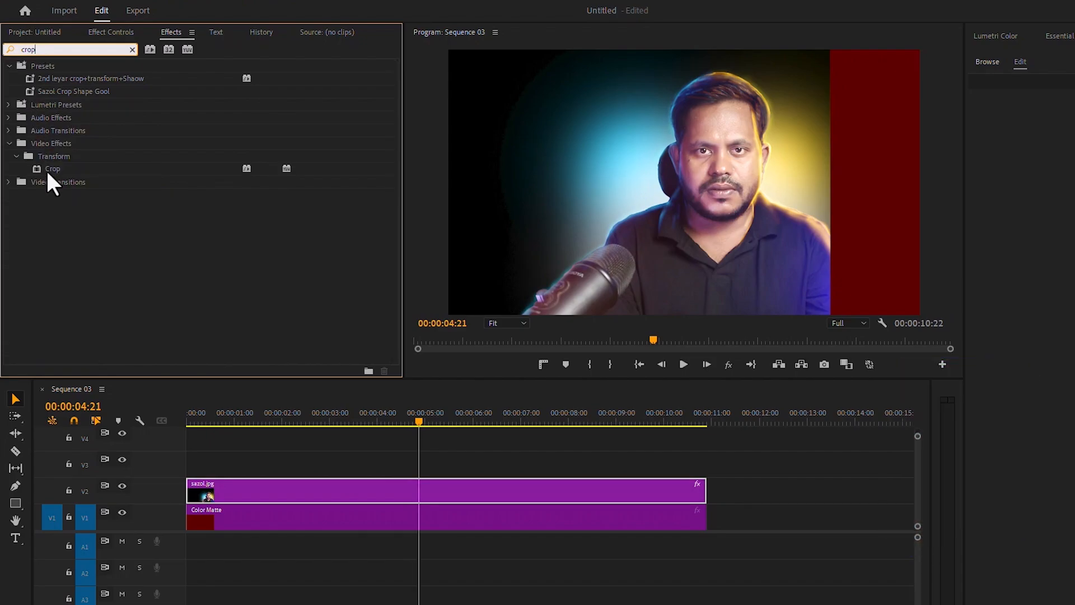
pyautogui.click(47, 171)
pyautogui.moveTo(58, 171); pyautogui.dragTo(418, 492)
pyautogui.click(111, 32)
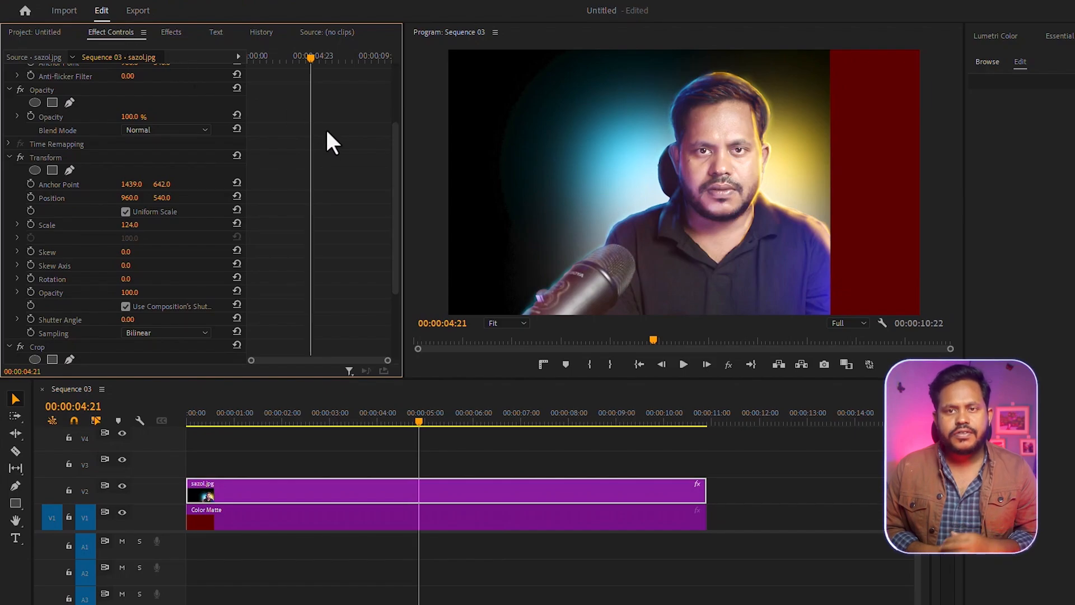
# Step: Crop the portrait 33.5% on the left, 7.3% on the top and 3.6% on the bottom, and set Transform's horizontal Anchor Point to 1448
pyautogui.moveTo(396, 172); pyautogui.dragTo(397, 233)
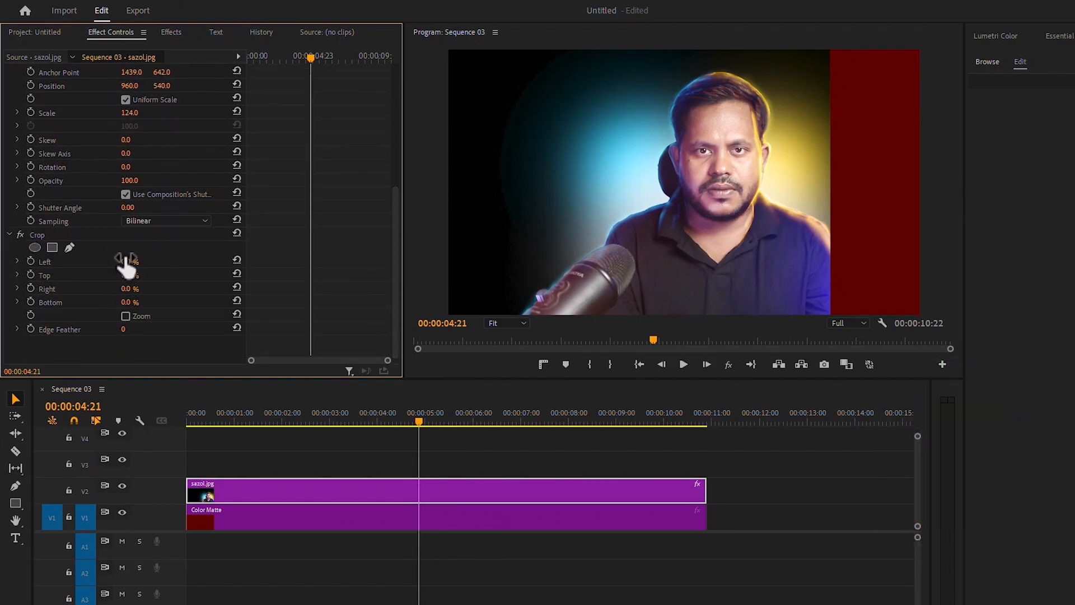
pyautogui.moveTo(135, 276); pyautogui.dragTo(319, 262)
pyautogui.moveTo(134, 302); pyautogui.dragTo(154, 303)
pyautogui.scroll(3, 163, 297)
pyautogui.moveTo(131, 124)
pyautogui.mouseDown()
pyautogui.moveTo(75, 124)
pyautogui.moveTo(157, 124)
pyautogui.moveTo(125, 124)
pyautogui.mouseUp()
# Step: Find the Roughen Edges video effect and apply it to the cropped portrait clip
pyautogui.click(171, 32)
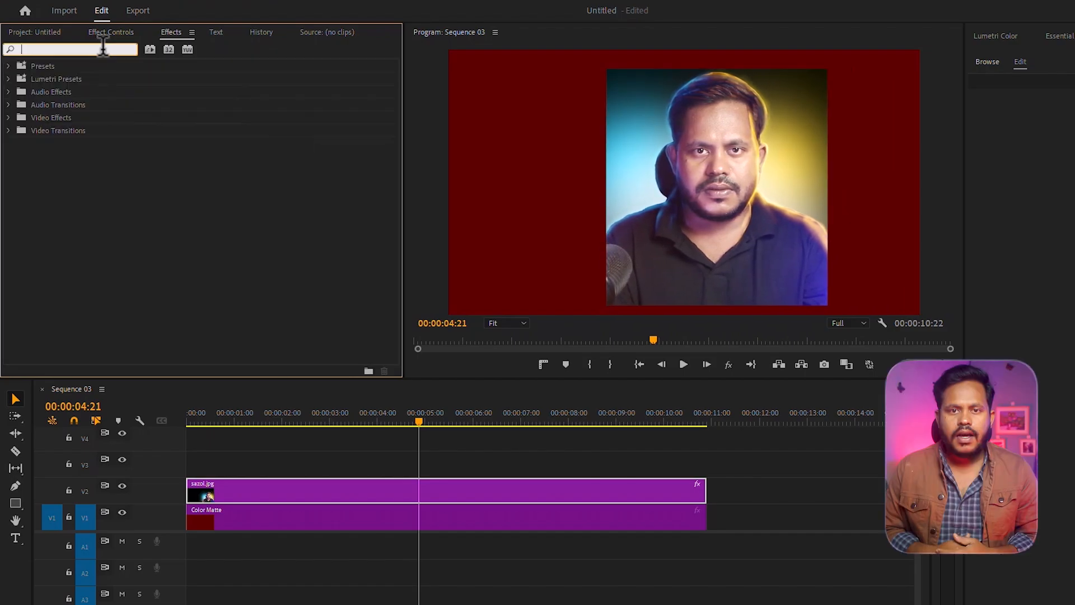
pyautogui.click(102, 48)
pyautogui.write('rou')
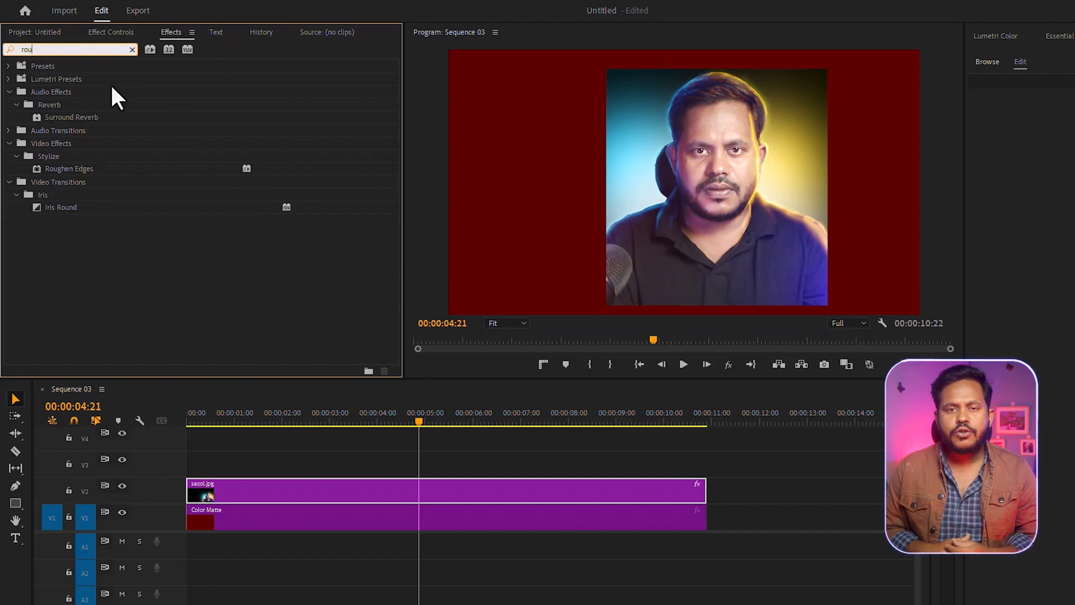
pyautogui.moveTo(60, 174); pyautogui.dragTo(385, 495)
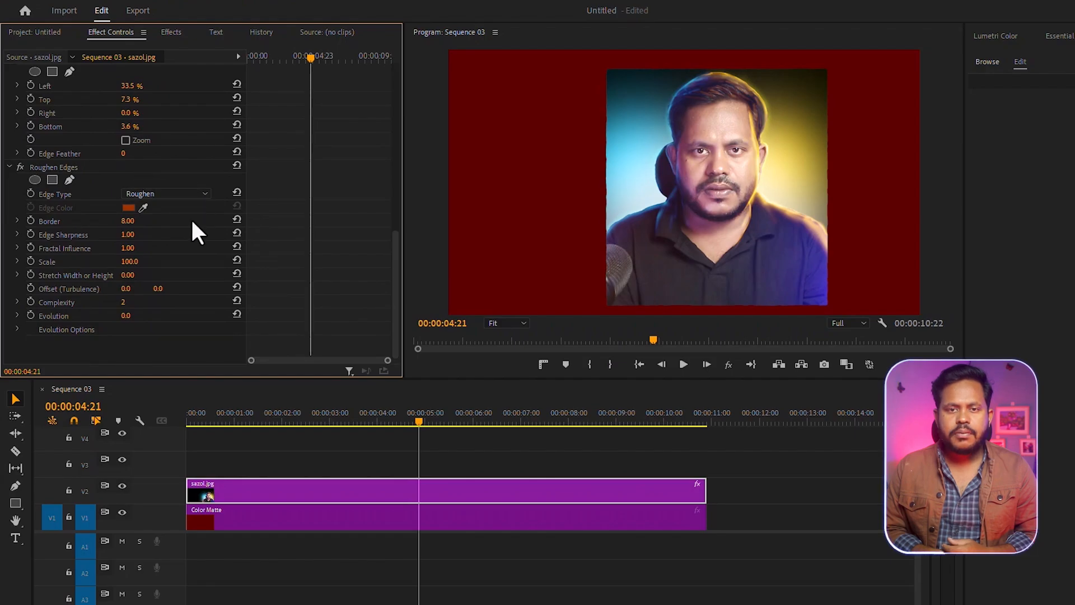
# Step: Round the portrait's corners using Roughen Edges with Border 180, Fractal Influence 0 and Edge Sharpness 10
pyautogui.moveTo(129, 221); pyautogui.dragTo(166, 221)
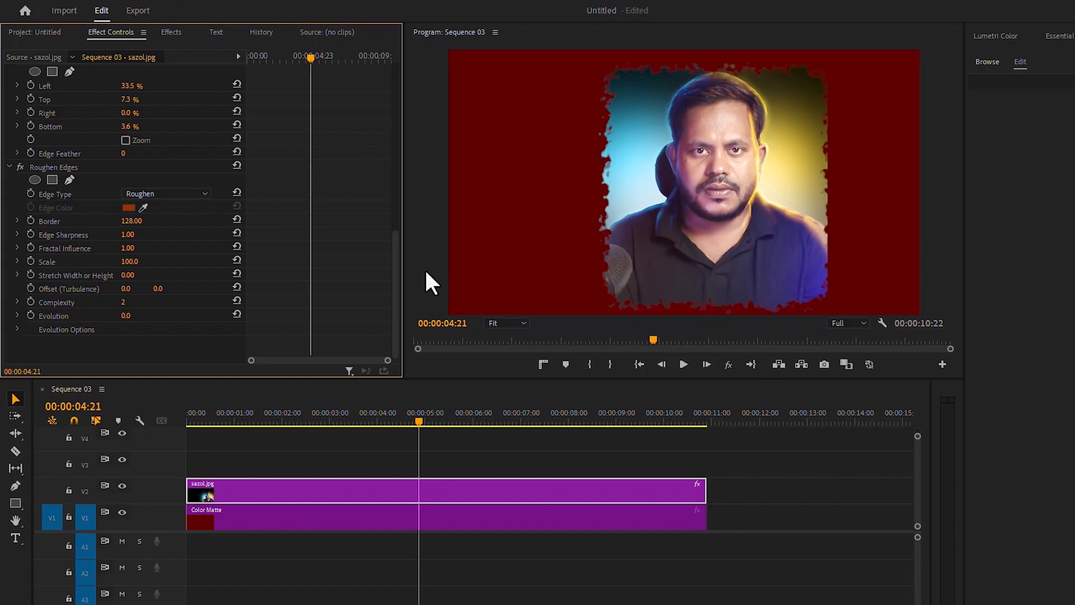
pyautogui.click(130, 248)
pyautogui.write('0')
pyautogui.press('Return')
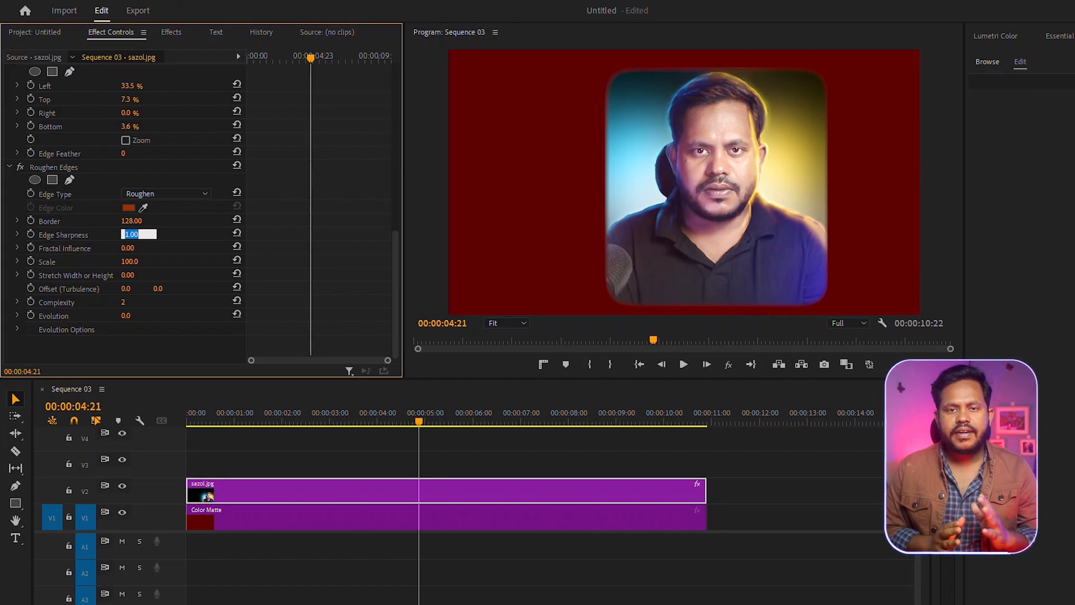
pyautogui.press('Return')
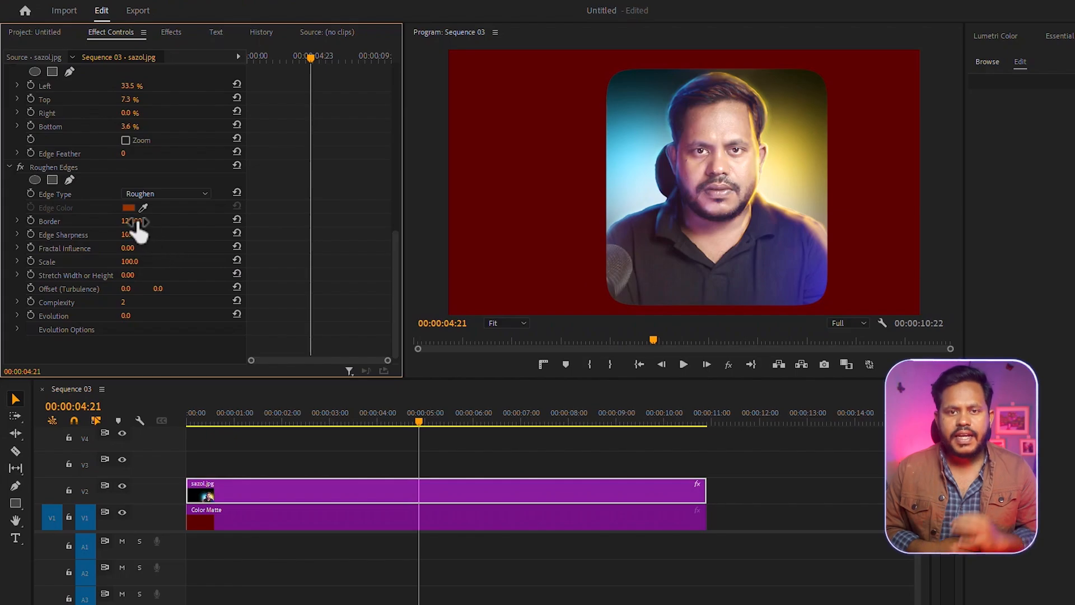
pyautogui.moveTo(138, 222); pyautogui.dragTo(195, 222)
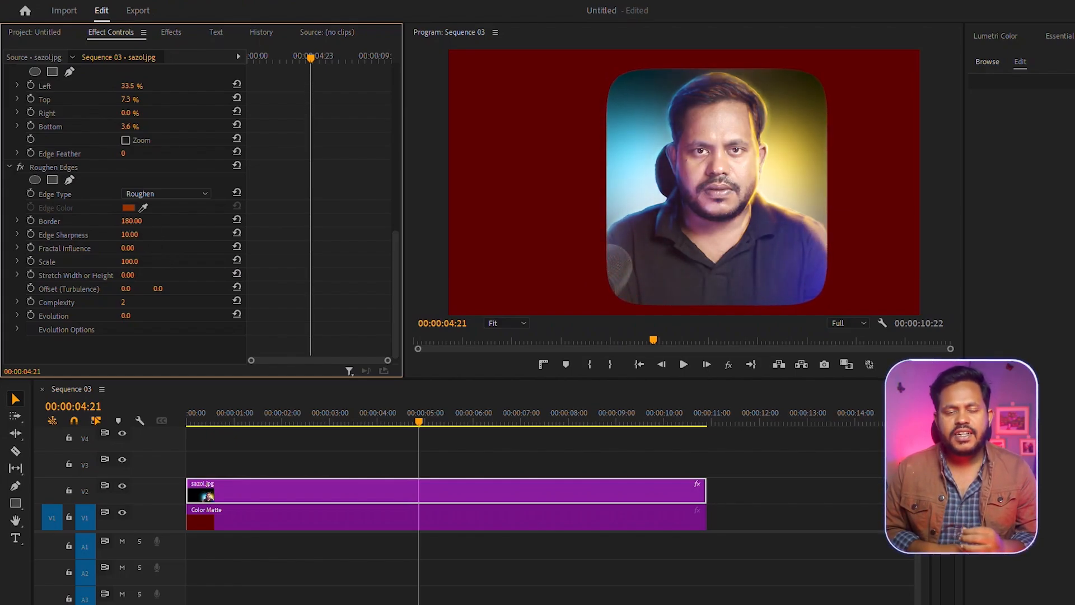
# Step: Animate the portrait's Motion Scale with keyframes from 100 at 00:00:01:03 to 77 at 00:00:01:13
pyautogui.moveTo(423, 425); pyautogui.dragTo(242, 421)
pyautogui.scroll(10, 53, 97)
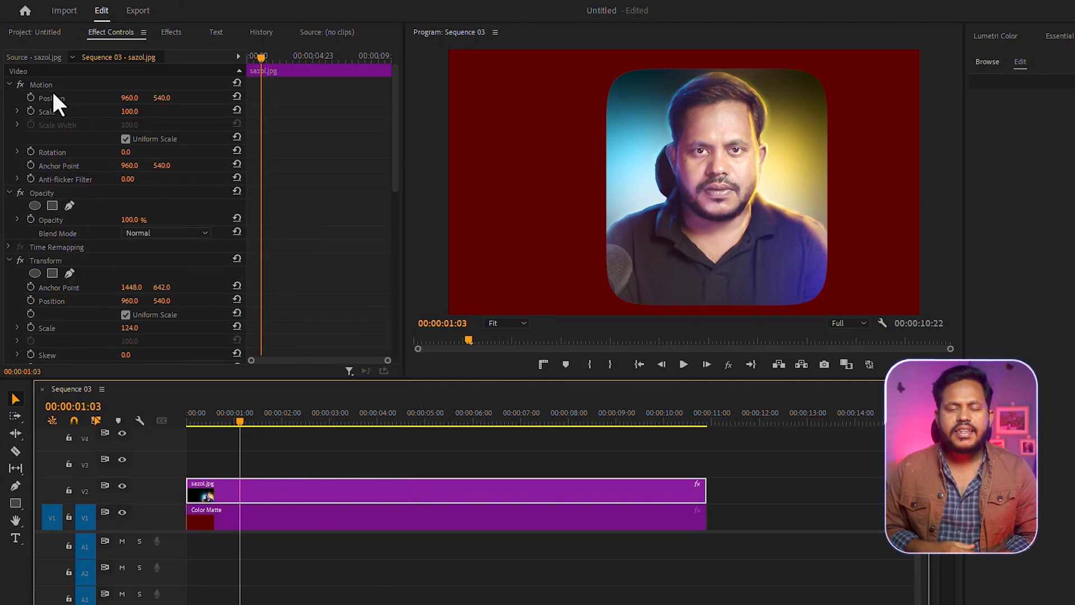
pyautogui.click(43, 87)
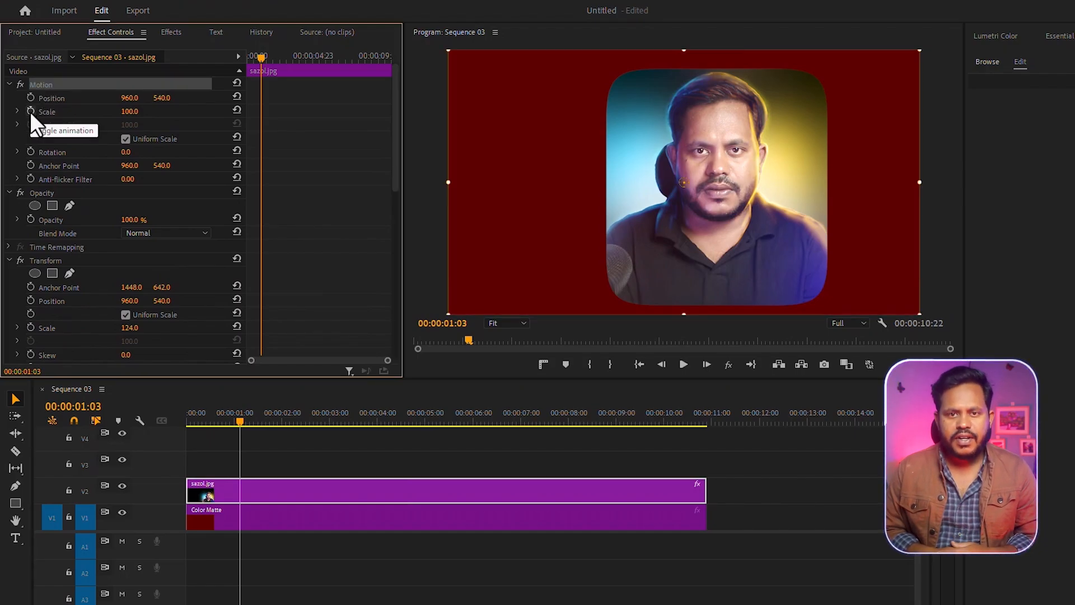
pyautogui.click(31, 111)
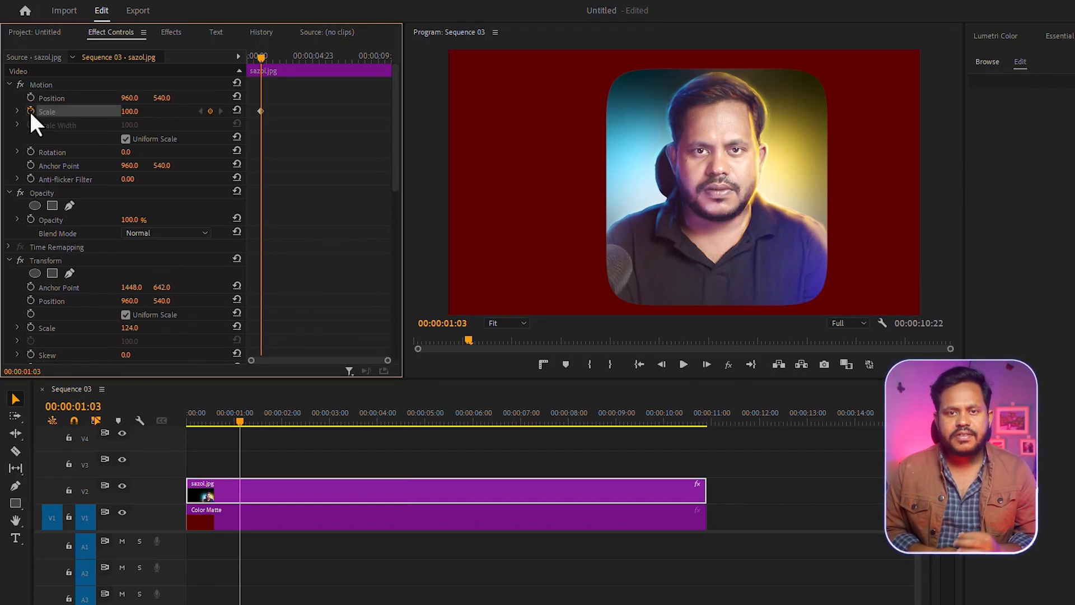
pyautogui.hotkey('shift', 'Right')
pyautogui.hotkey('shift', 'Right')
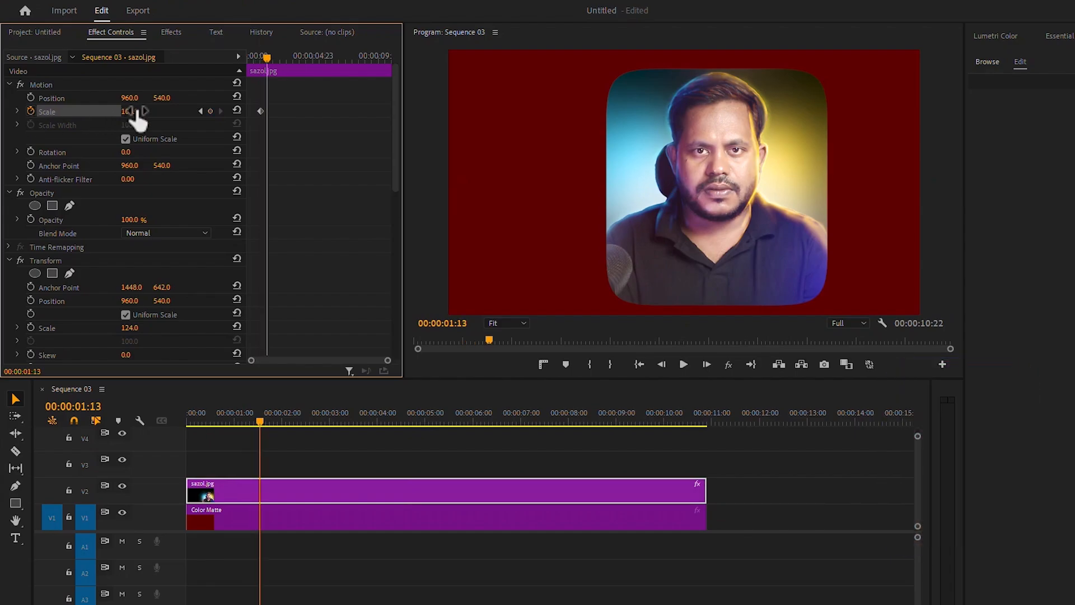
pyautogui.moveTo(137, 108)
pyautogui.mouseDown()
pyautogui.moveTo(112, 107)
pyautogui.moveTo(138, 113)
pyautogui.mouseUp()
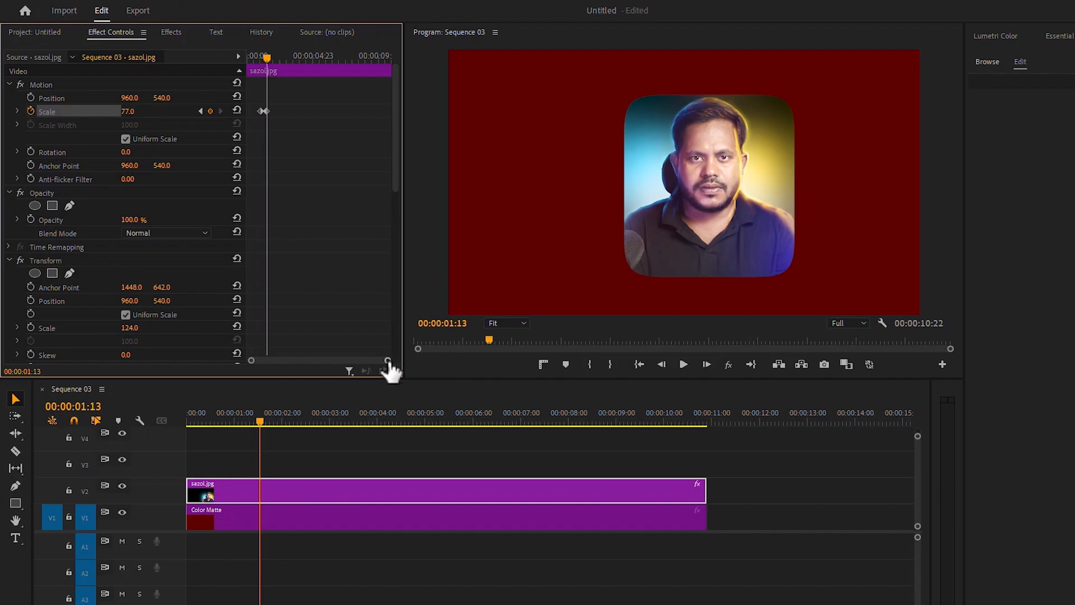
# Step: Animate the portrait's Motion Position with keyframes from 960, 540 at 00:00:01:13 to 1440, 540 at 00:00:01:23
pyautogui.moveTo(388, 361); pyautogui.dragTo(322, 361)
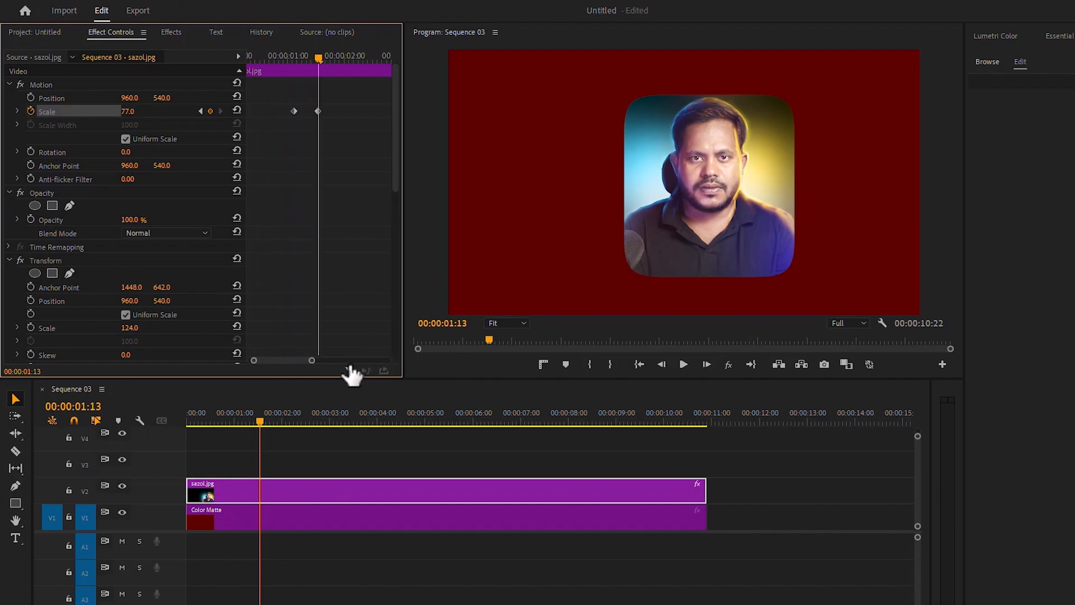
pyautogui.click(29, 95)
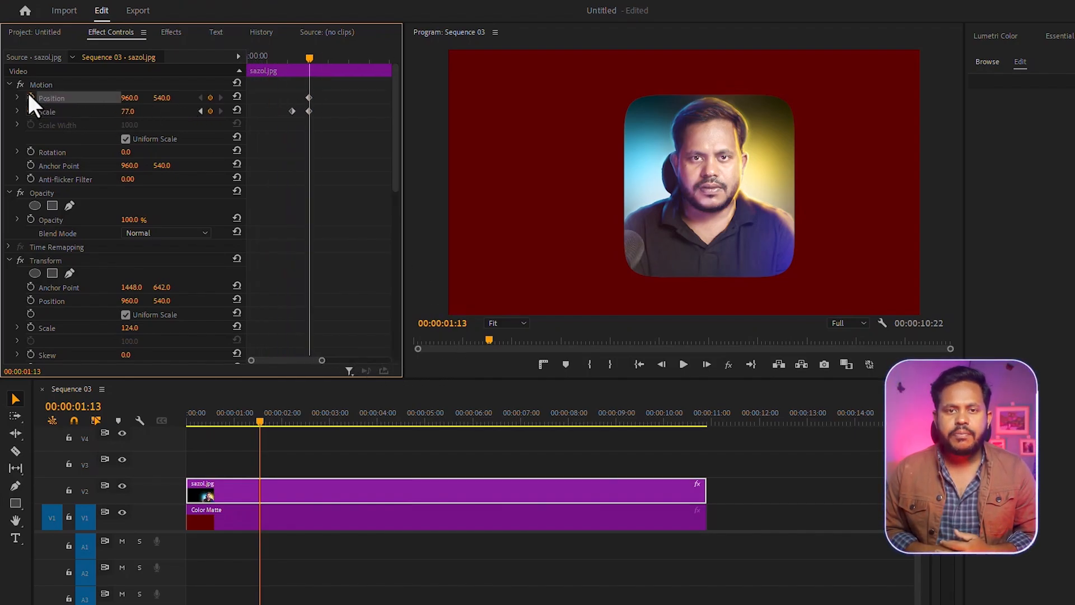
pyautogui.hotkey('shift', 'Right')
pyautogui.hotkey('shift', 'Right')
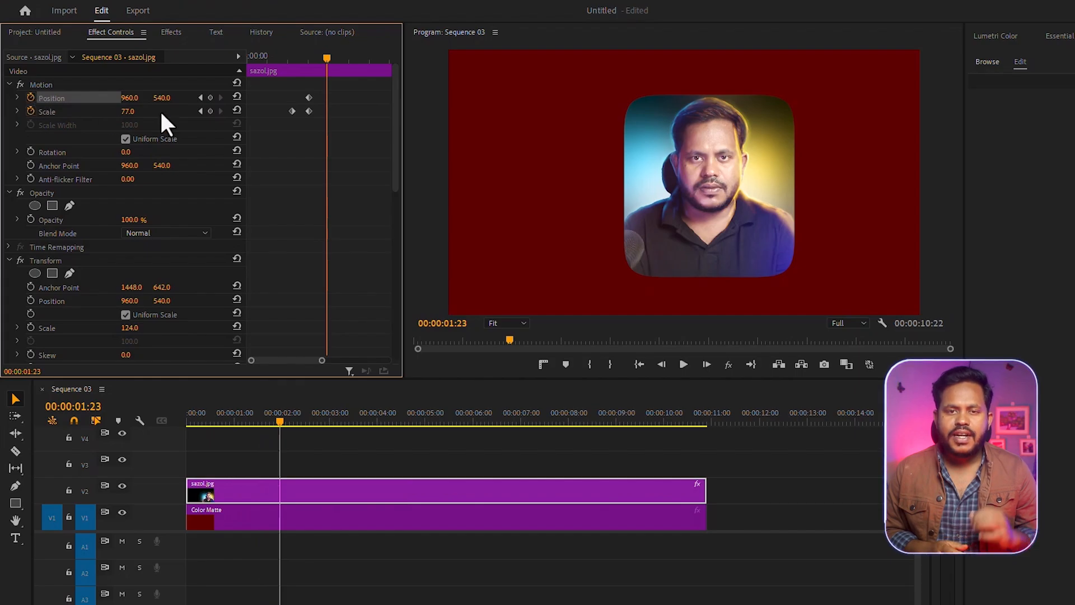
pyautogui.moveTo(129, 98); pyautogui.dragTo(265, 98)
# Step: Add a "Welcome To" text layer in the empty area beside the portrait, starting at 00:00:02:05
pyautogui.moveTo(326, 55); pyautogui.dragTo(335, 56)
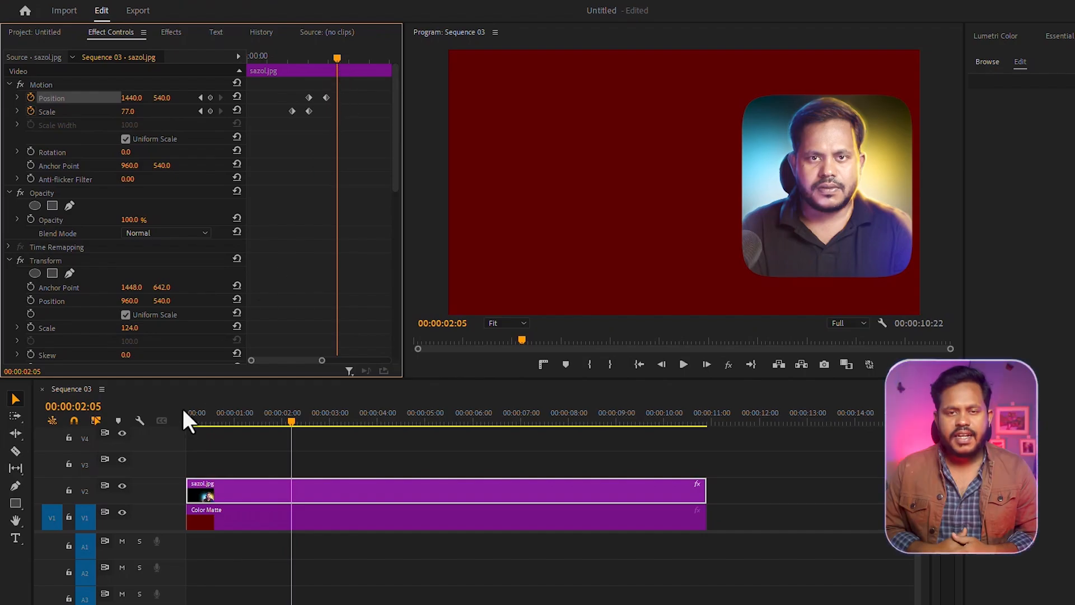
pyautogui.click(13, 537)
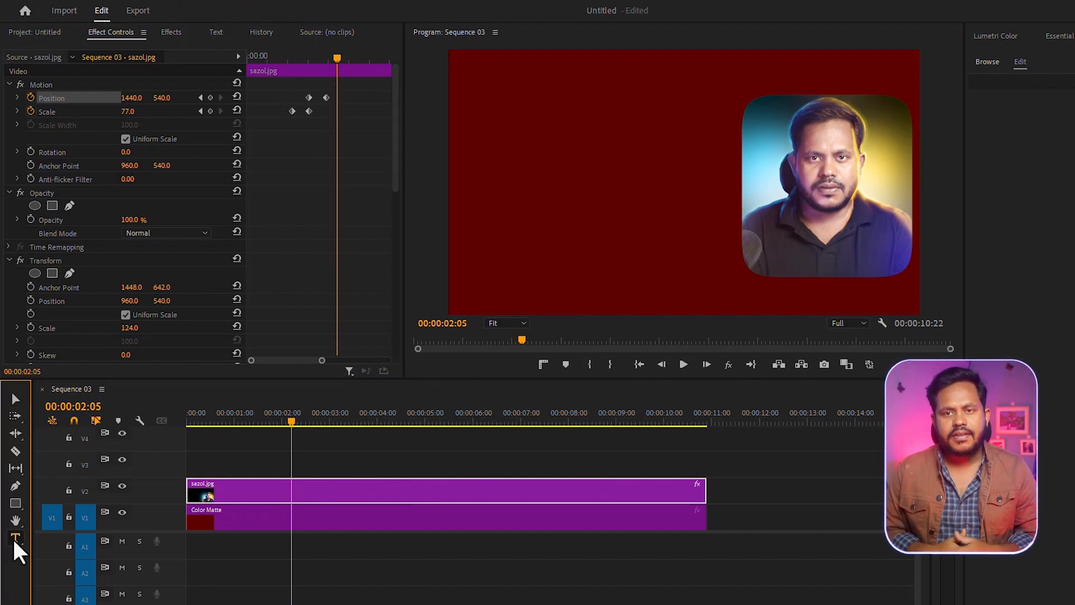
pyautogui.click(494, 134)
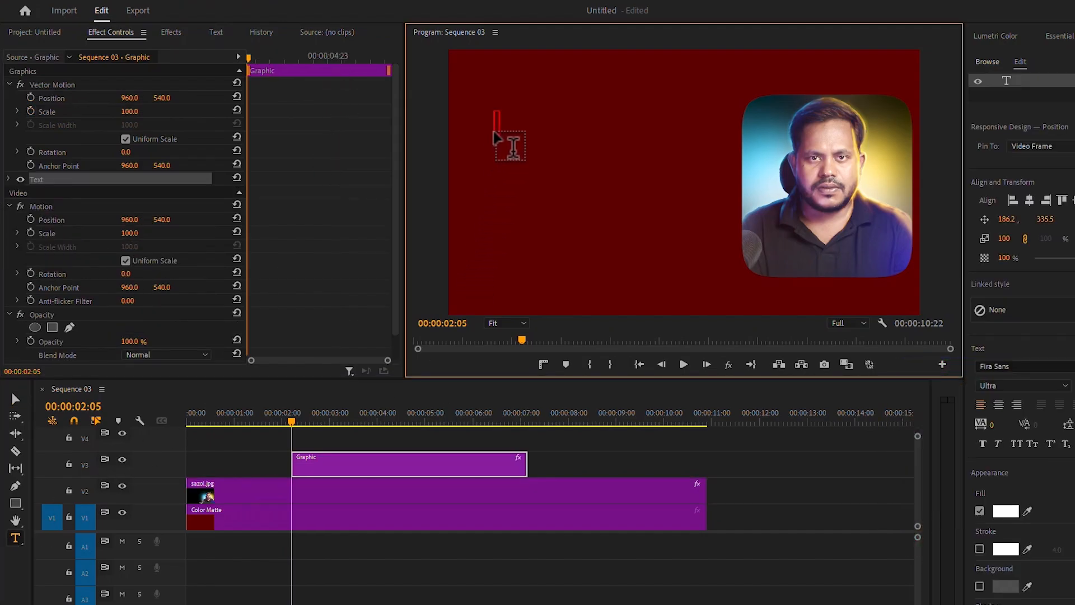
pyautogui.write('Welcome To')
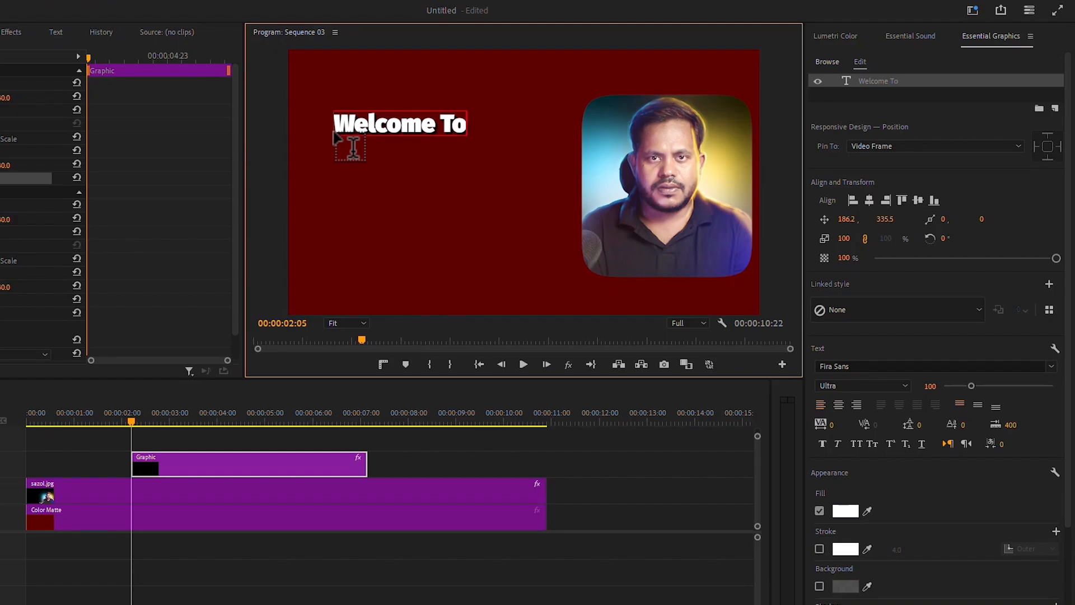
# Step: Add a separate "My Channel" text layer below the "Welcome To" text at 00:00:02:05
pyautogui.click(14, 374)
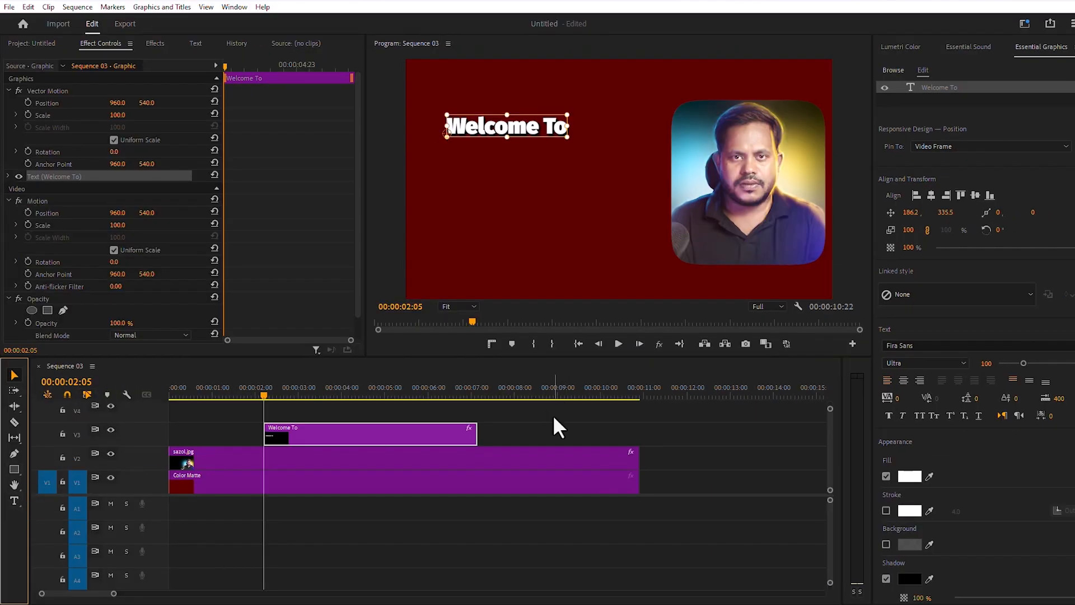
pyautogui.press('t')
pyautogui.click(460, 163)
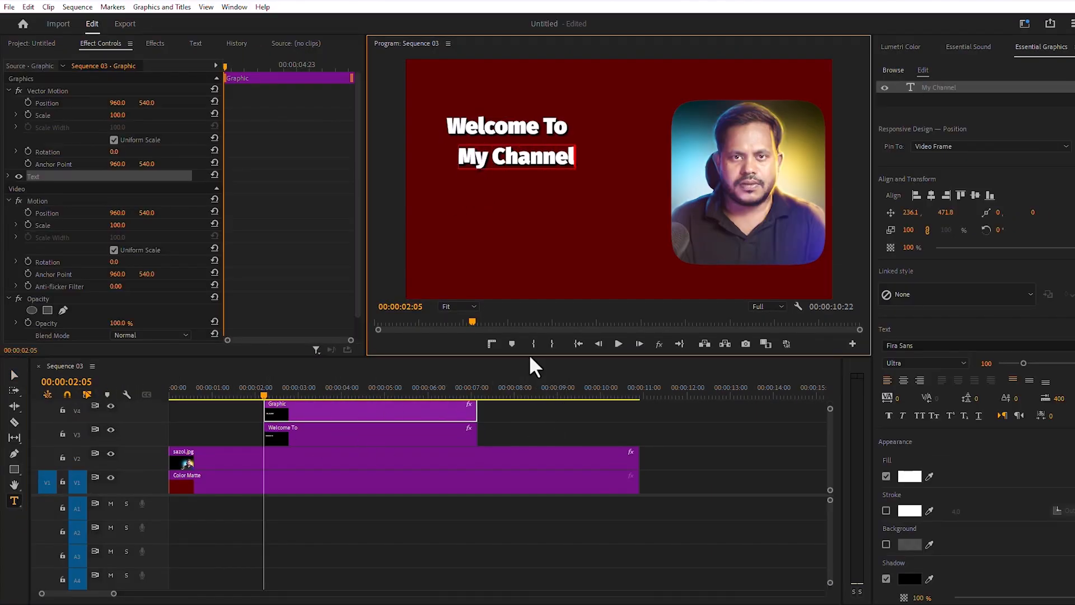
# Step: Enlarge the "Welcome To" text and reposition it in the area beside the portrait
pyautogui.moveTo(529, 357); pyautogui.dragTo(525, 332)
pyautogui.click(500, 122)
pyautogui.moveTo(910, 213); pyautogui.dragTo(941, 230)
pyautogui.moveTo(908, 213); pyautogui.dragTo(829, 222)
pyautogui.moveTo(946, 213); pyautogui.dragTo(1037, 216)
# Step: Scale the "My Channel" text to 153 and position it at 1320, 784, centred under "Welcome To"
pyautogui.click(372, 398)
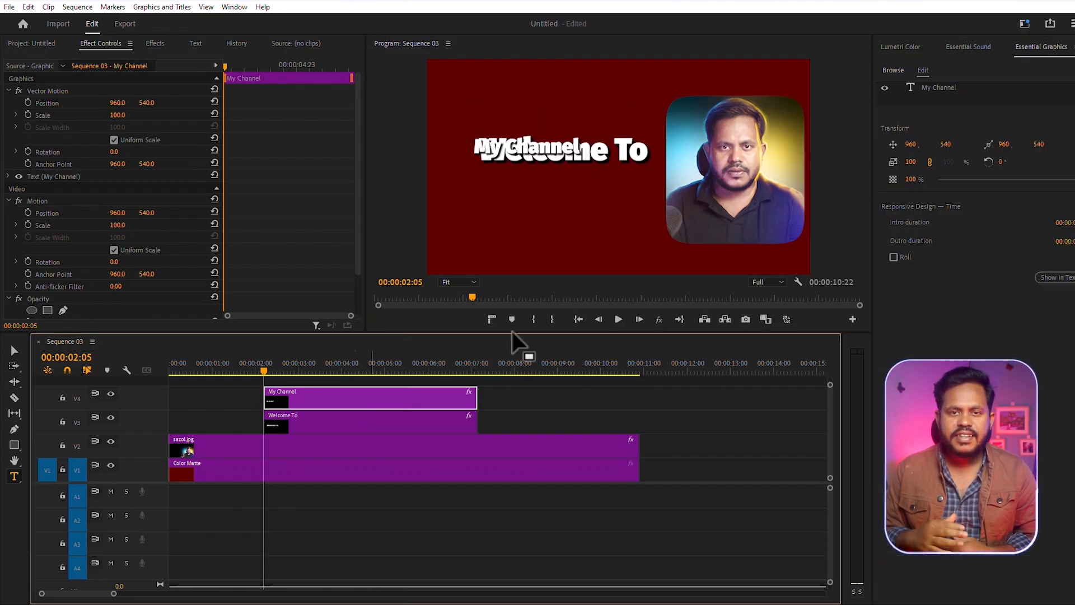
pyautogui.moveTo(946, 144); pyautogui.dragTo(1039, 146)
pyautogui.moveTo(913, 144); pyautogui.dragTo(931, 162)
pyautogui.moveTo(914, 145); pyautogui.dragTo(959, 144)
pyautogui.click(414, 422)
pyautogui.click(425, 398)
pyautogui.moveTo(915, 144); pyautogui.dragTo(927, 143)
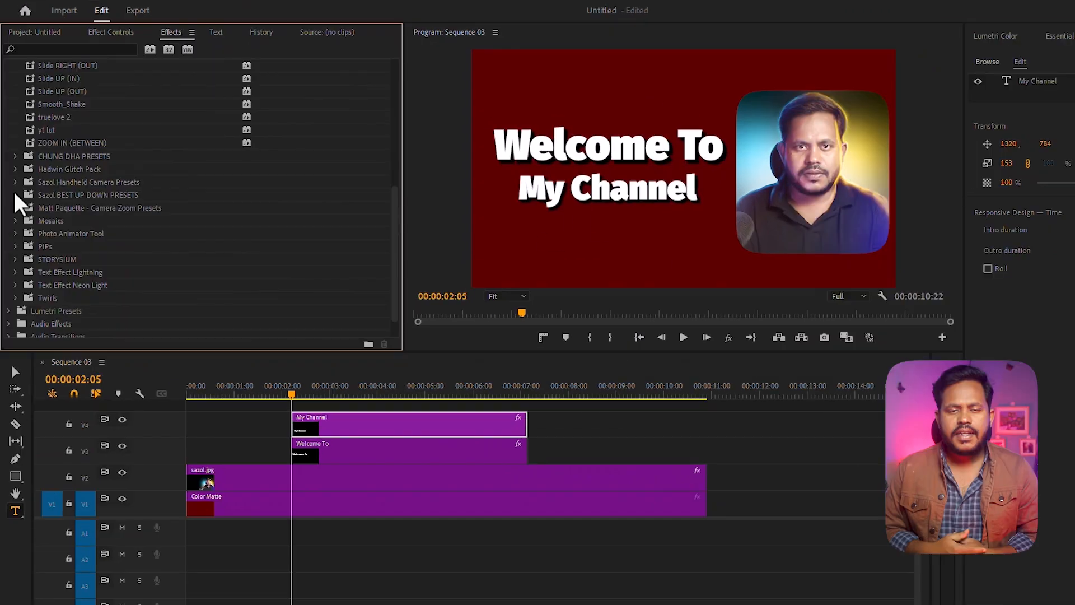
# Step: Apply the "+++ SLIDE - UP + DOWN" preset from Sazol BEST UP DOWN PRESETS to the "Welcome To" and "My Channel" text clips
pyautogui.click(15, 191)
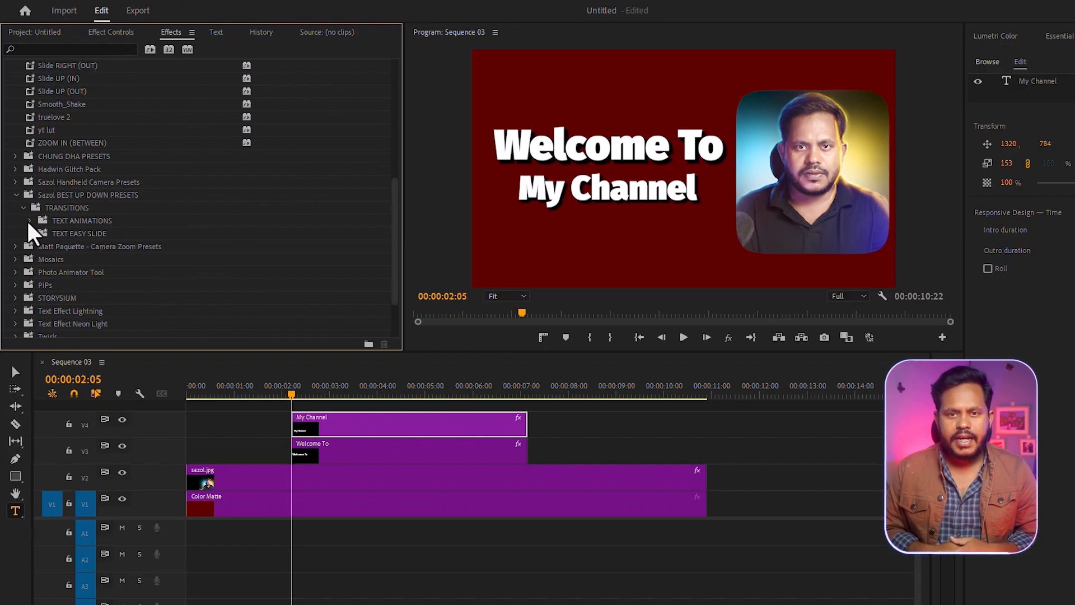
pyautogui.click(30, 233)
pyautogui.click(37, 247)
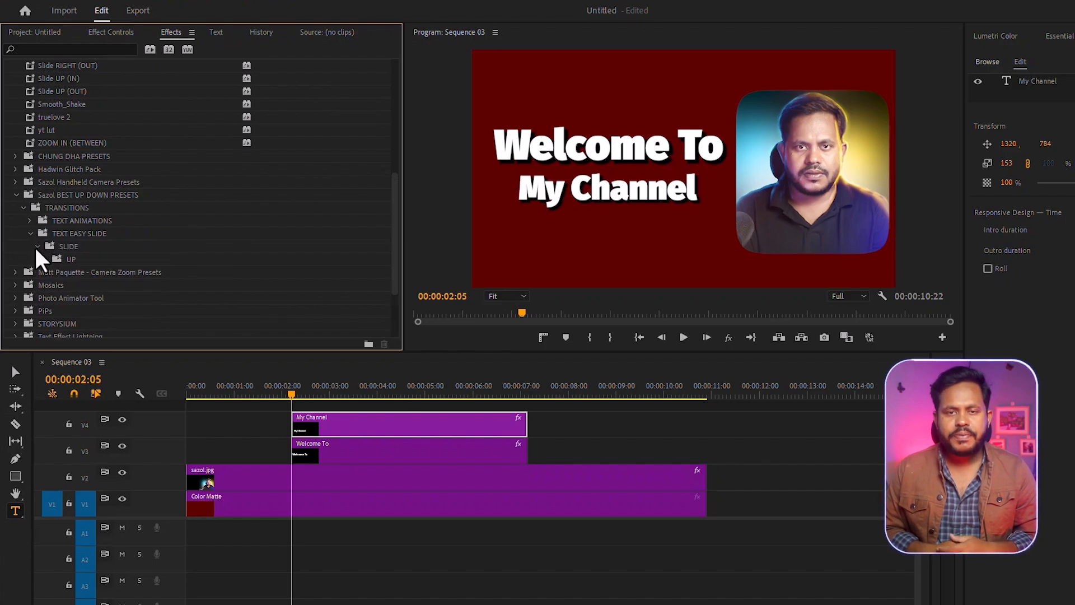
pyautogui.click(44, 259)
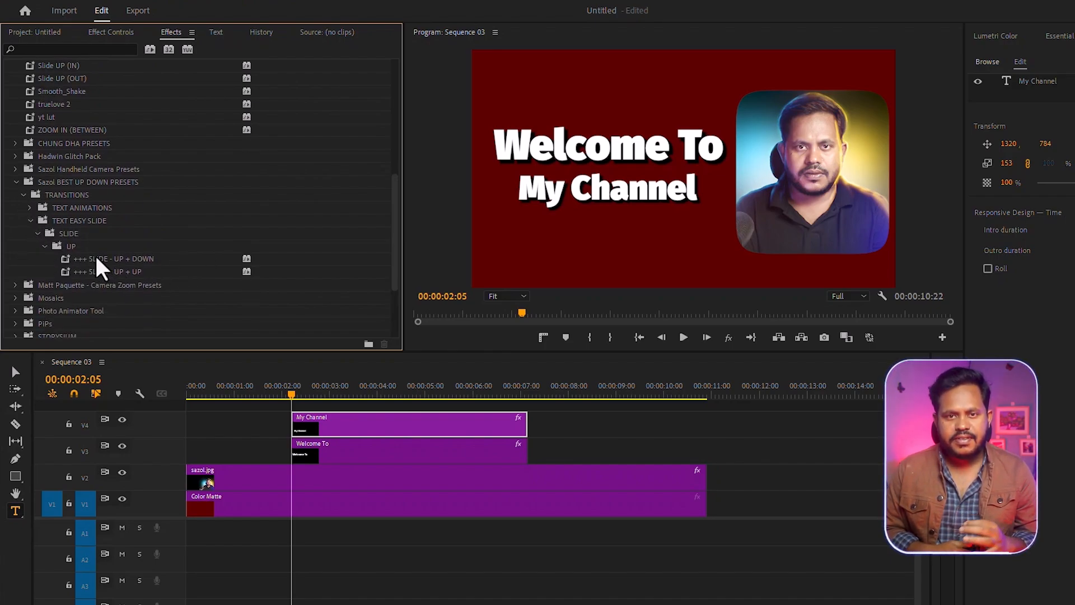
pyautogui.moveTo(141, 260); pyautogui.dragTo(335, 448)
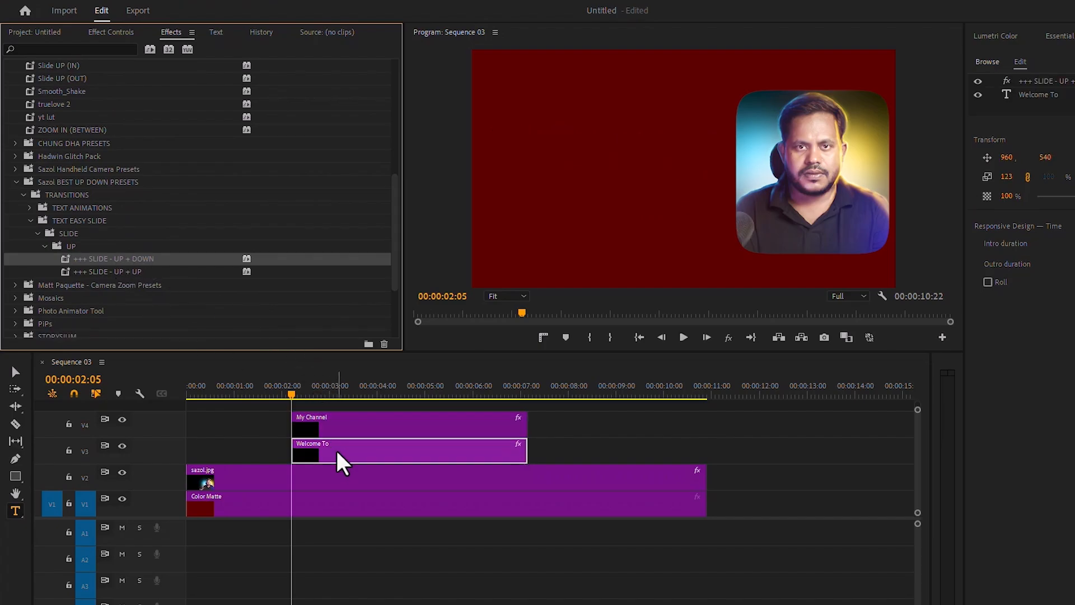
# Step: Play the sequence from the start to check the text slide animation, stopping once the text has left
pyautogui.moveTo(291, 392); pyautogui.dragTo(173, 398)
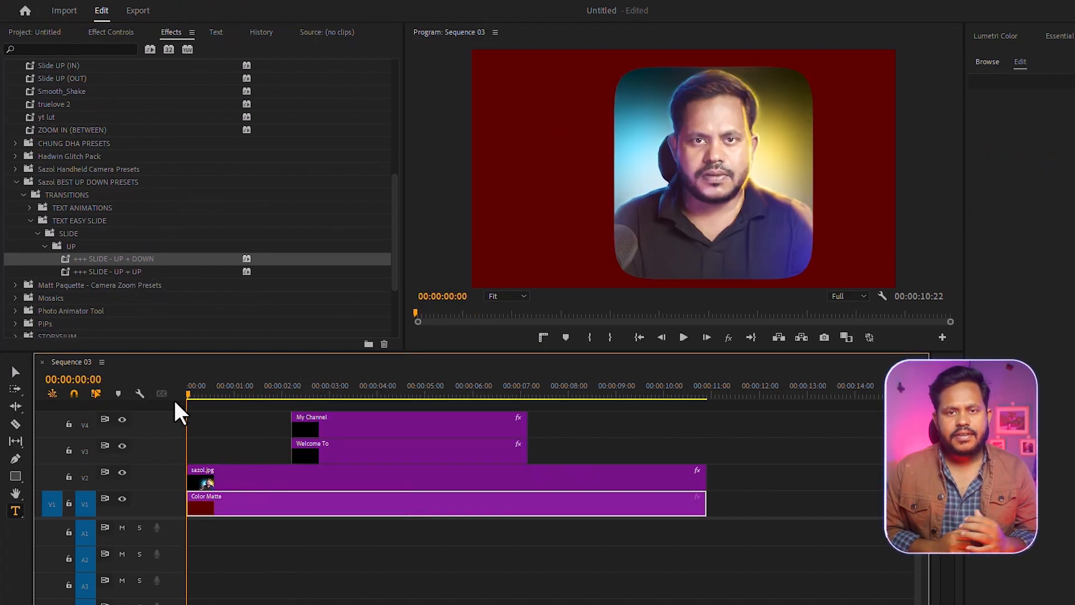
pyautogui.click(684, 336)
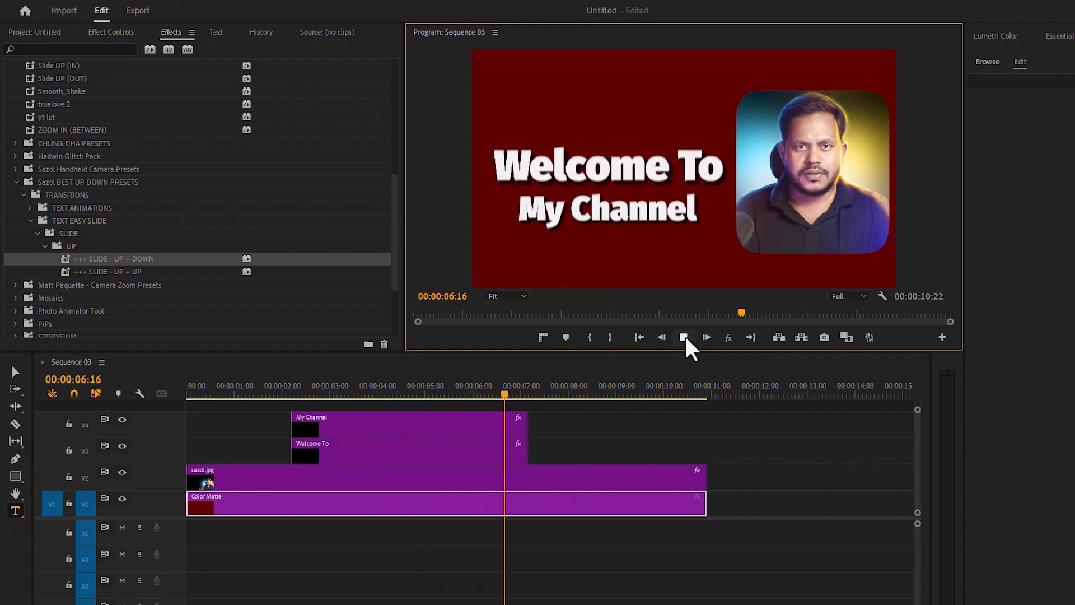
pyautogui.click(683, 337)
# Step: Add a position keyframe to the sazol.jpg portrait at 00:00:07:05 and move it to 891, 498 at 00:00:07:15
pyautogui.click(102, 33)
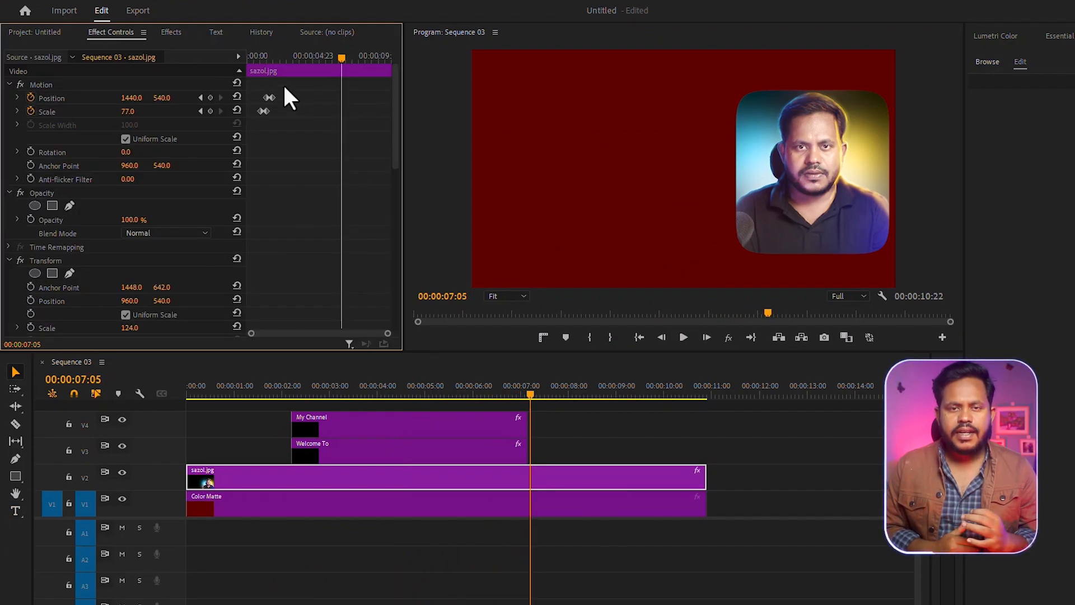
pyautogui.click(210, 97)
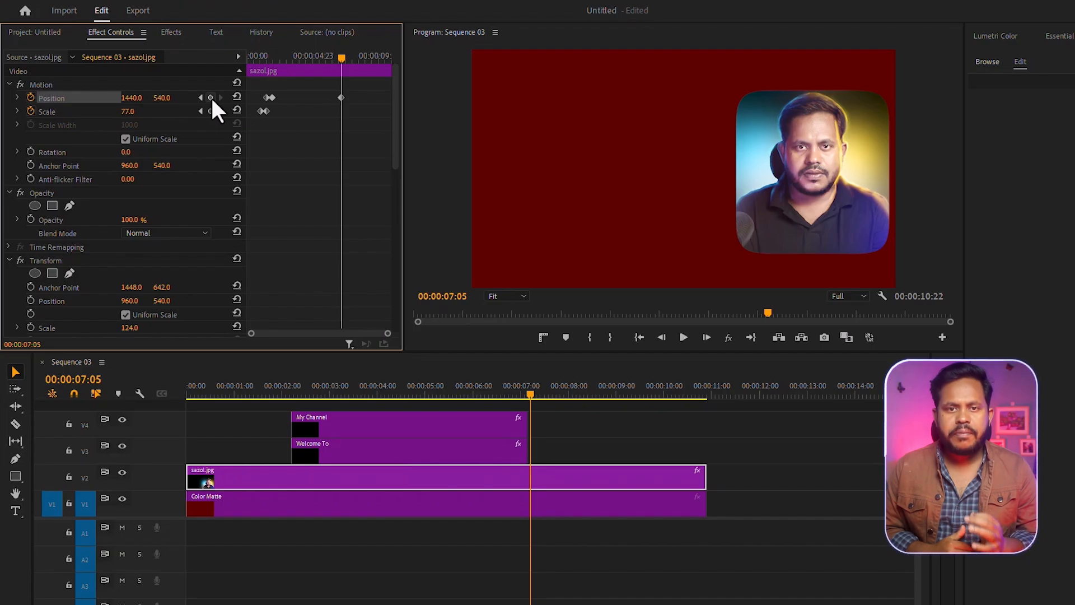
pyautogui.hotkey('shift', 'Right')
pyautogui.hotkey('shift', 'Right')
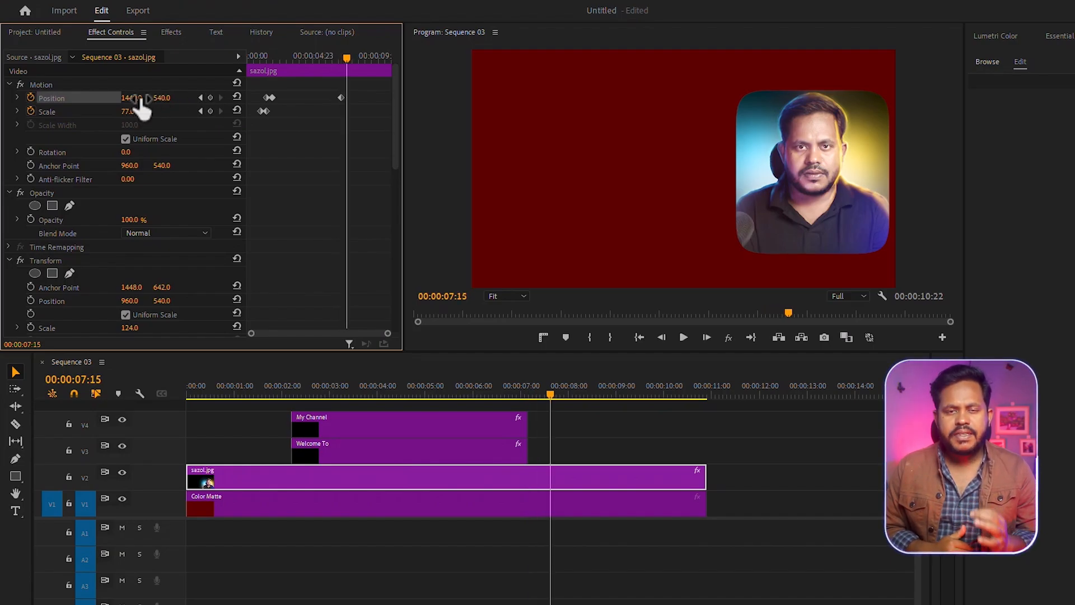
pyautogui.moveTo(131, 98); pyautogui.dragTo(56, 98)
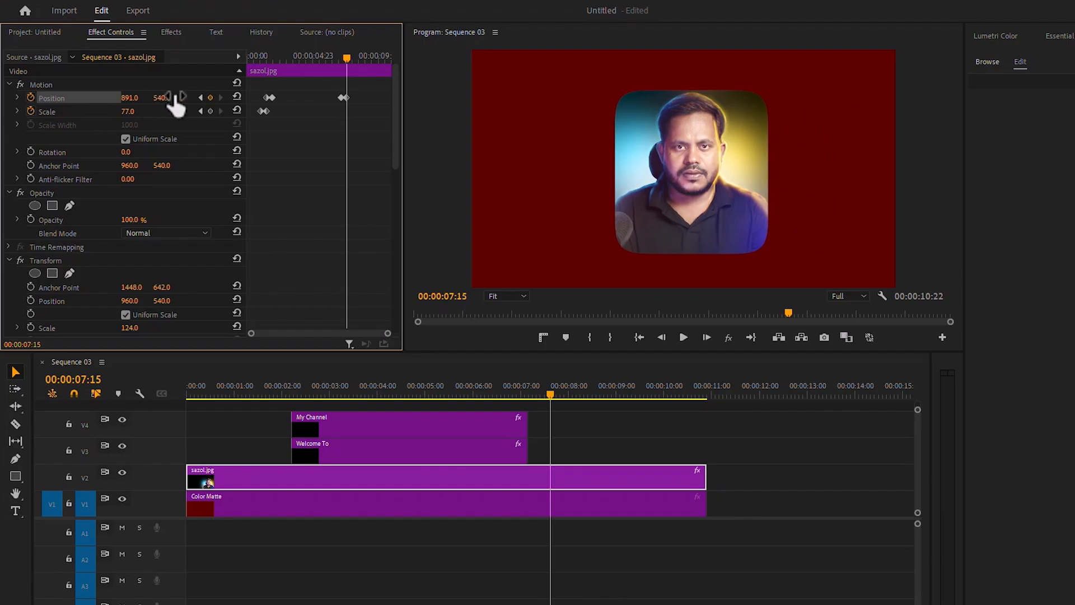
pyautogui.moveTo(168, 98); pyautogui.dragTo(145, 98)
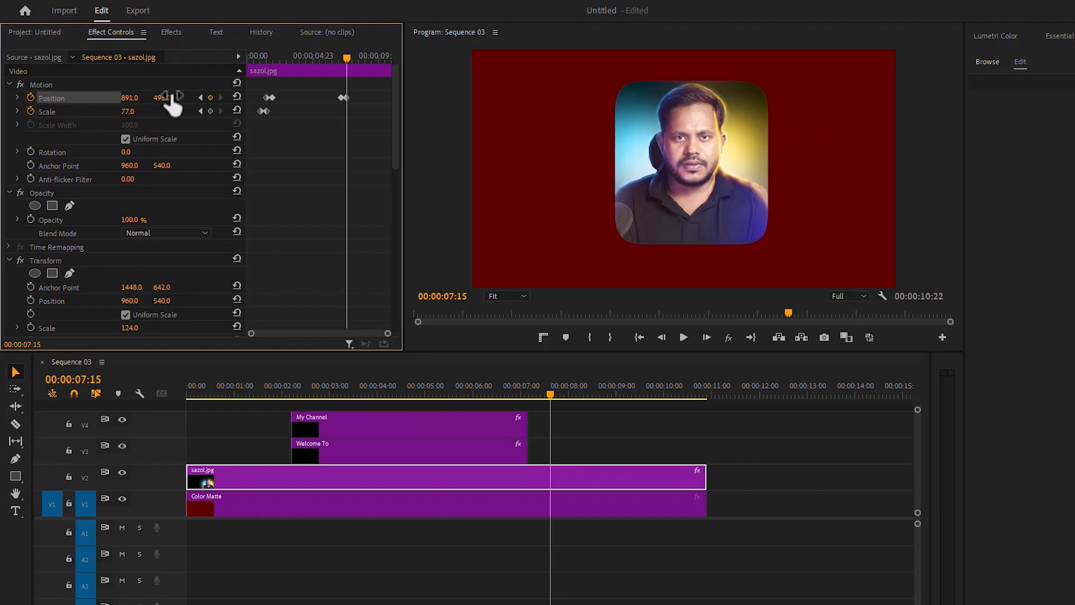
# Step: Add a scale keyframe to the portrait at 00:00:07:15 and enlarge it to 97 at 00:00:08:01
pyautogui.click(207, 113)
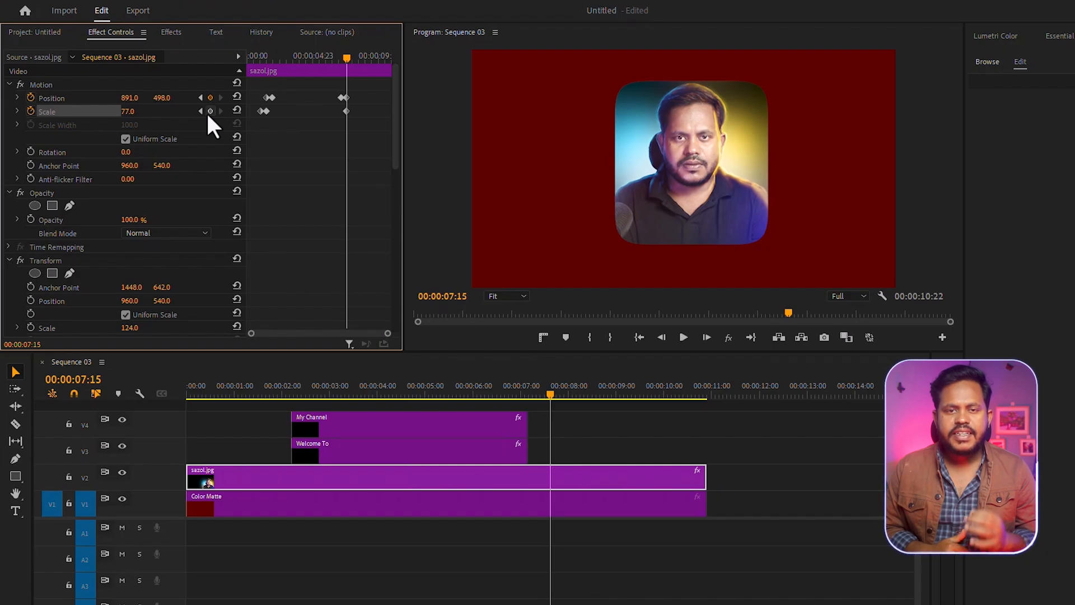
pyautogui.press('space')
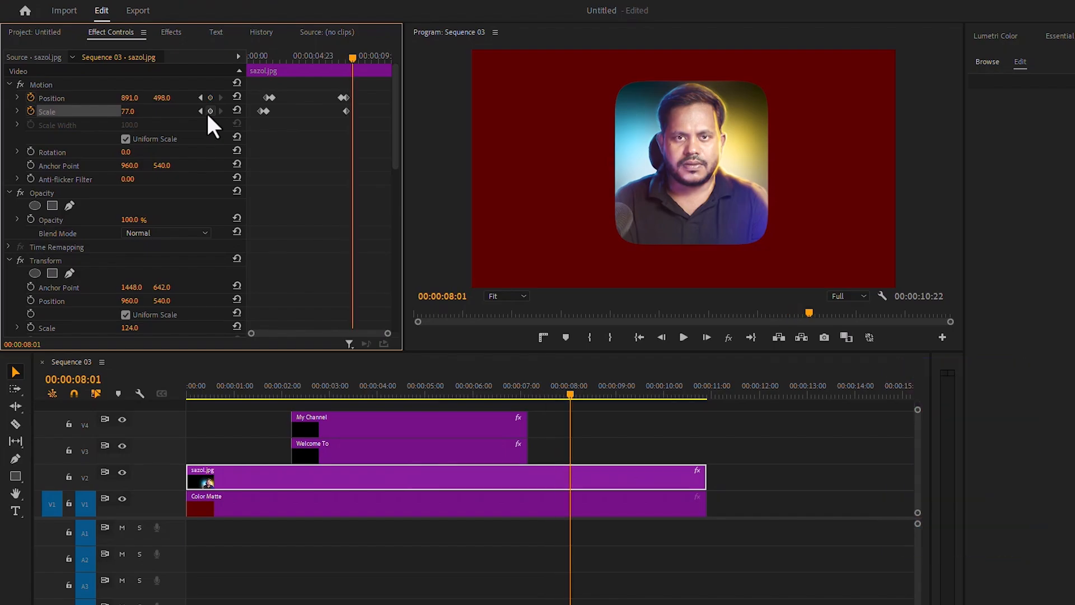
pyautogui.moveTo(138, 109); pyautogui.dragTo(153, 108)
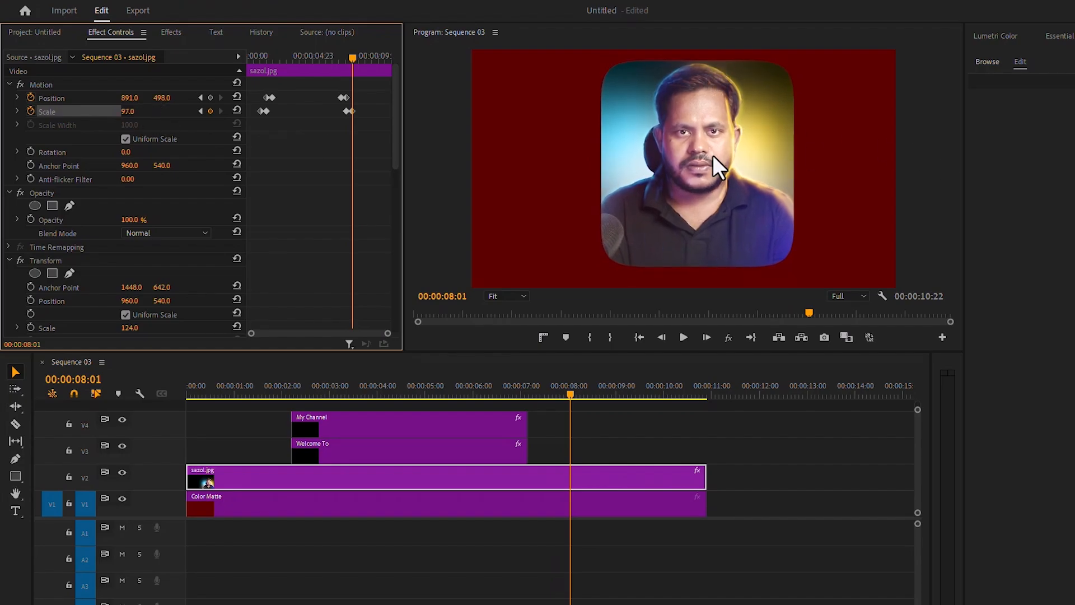
# Step: Set the portrait's vertical position to 525 at the 00:00:07:15 keyframe and preview the sequence from the start
pyautogui.click(200, 97)
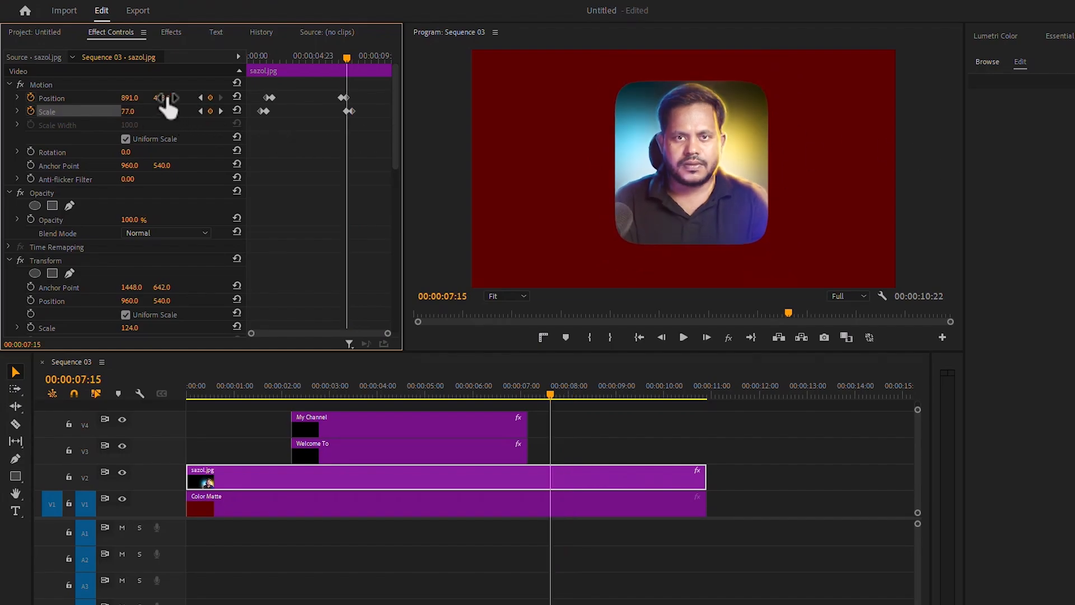
pyautogui.click(220, 110)
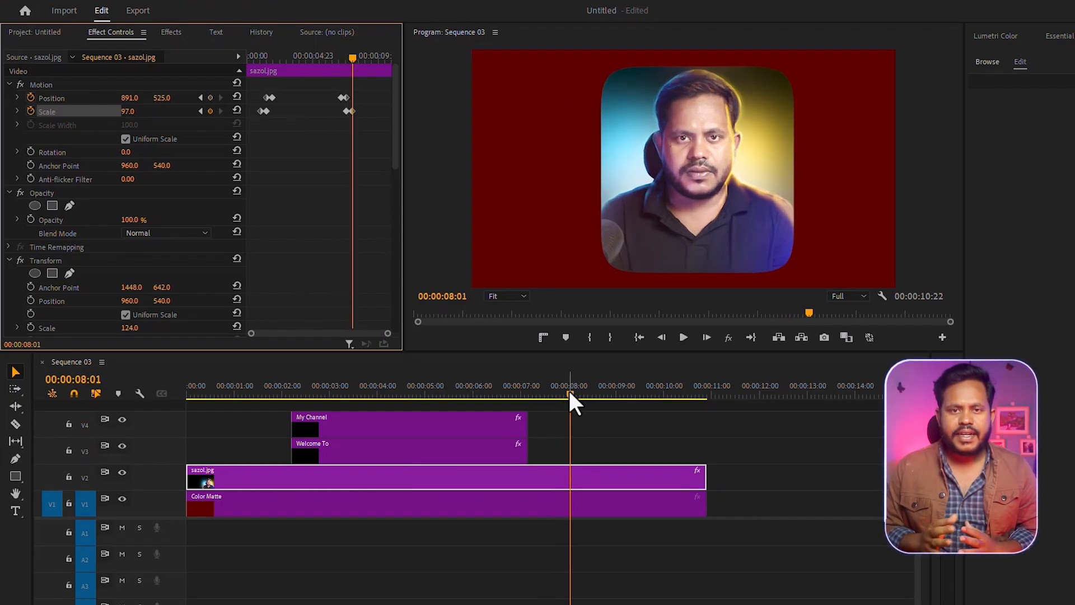
pyautogui.moveTo(569, 392); pyautogui.dragTo(131, 413)
pyautogui.click(683, 337)
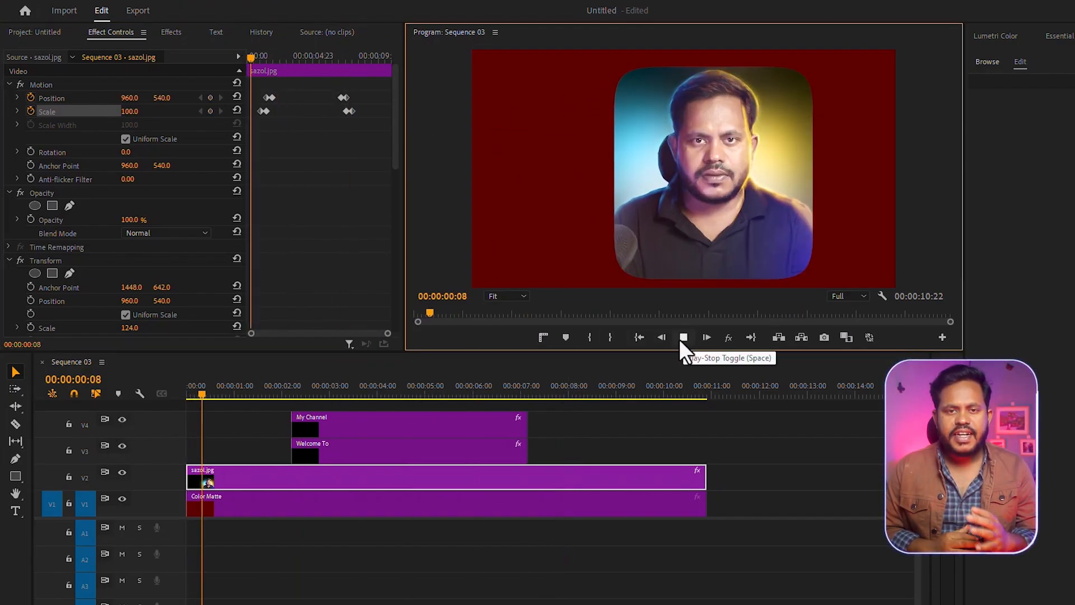